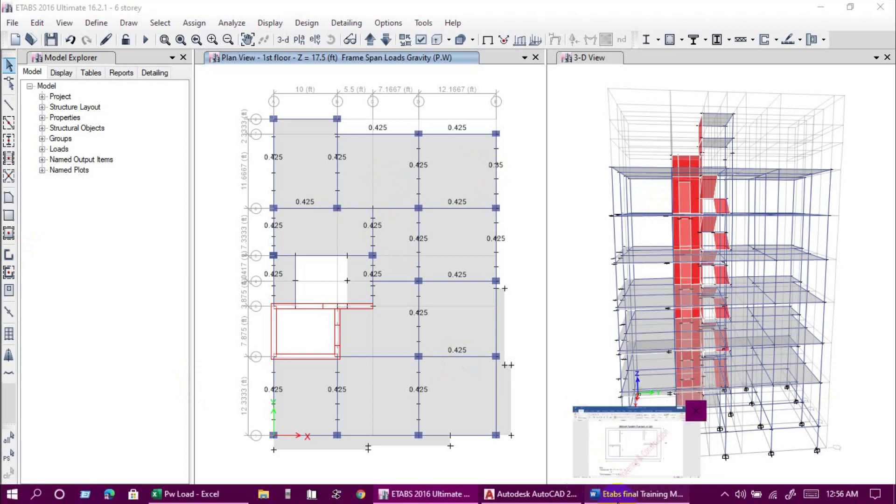
Switch to the Word training manual and view the partition wall layout diagram on the slab.
left_click(606, 501)
scroll(347, 278, "up", 1)
scroll(347, 278, "down", 1)
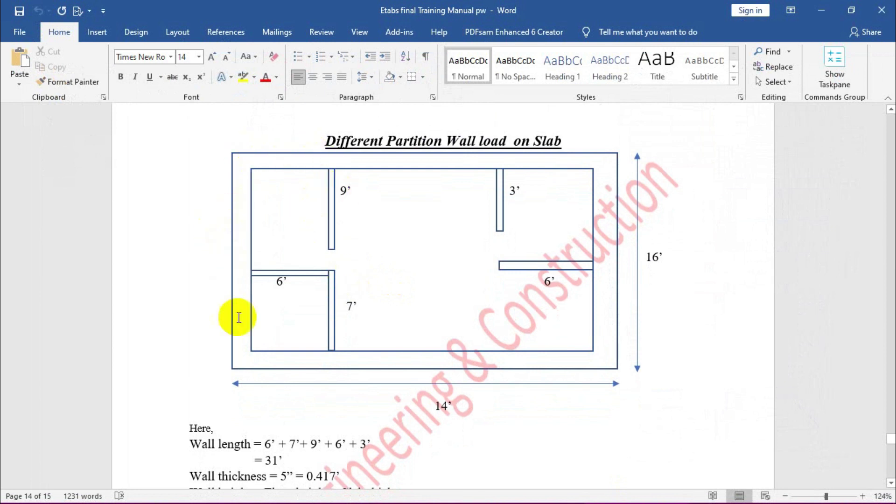
Switch to the AutoCAD typical floor plan and examine the partition walls around the kitchen and toilets.
left_click(532, 498)
middle_click_drag(621, 264, 294, 300)
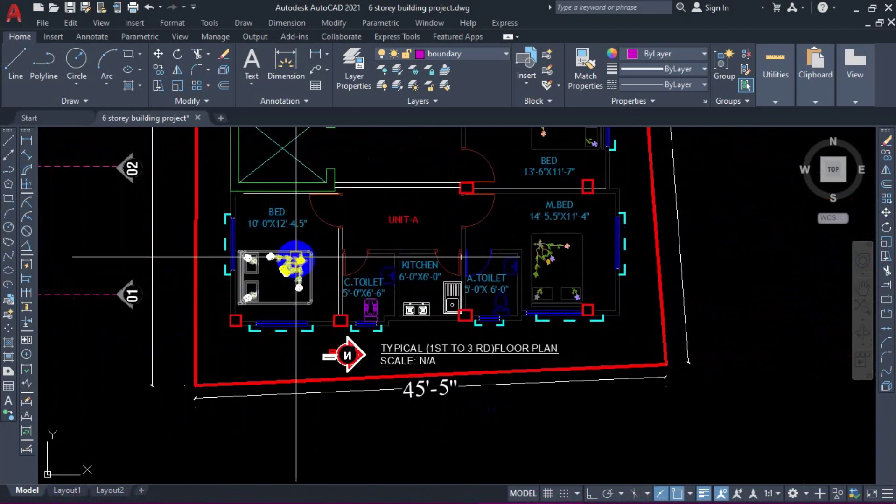
scroll(394, 286, "up", 4)
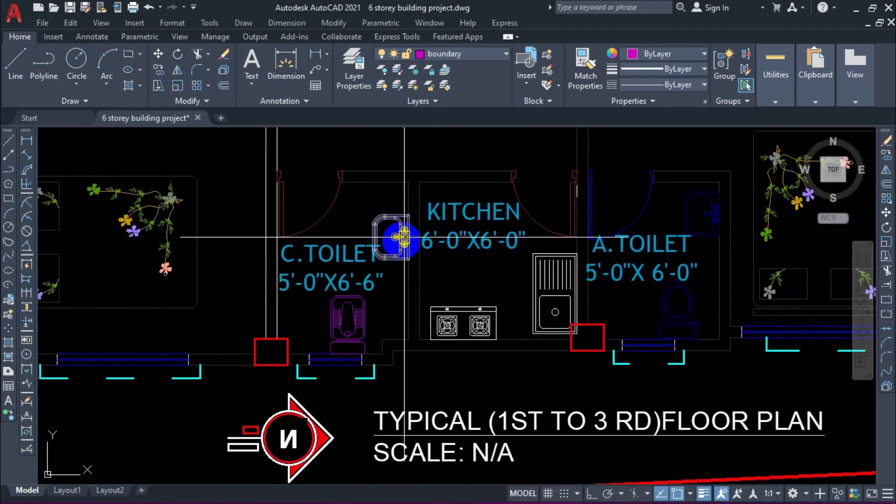
middle_click_drag(430, 251, 442, 273)
scroll(443, 273, "down", 4)
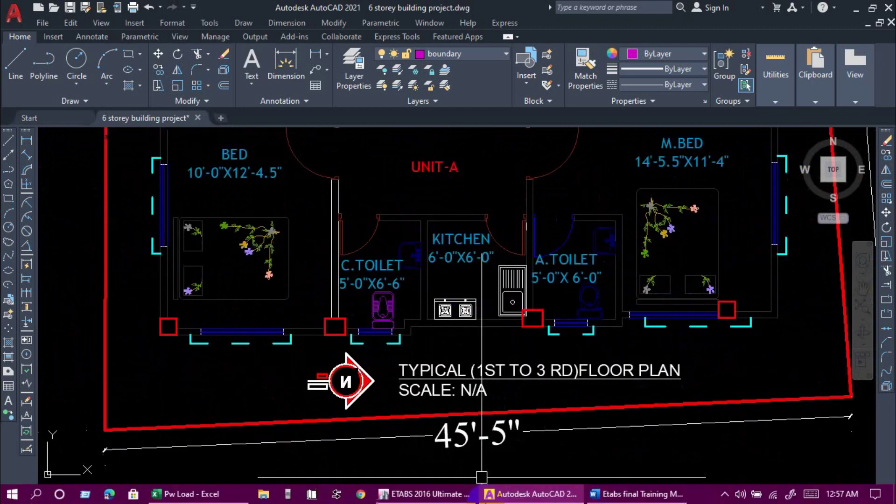
Return to the Word manual and read how wall length, thickness and height are worked out for the slab's partition walls.
left_click(636, 493)
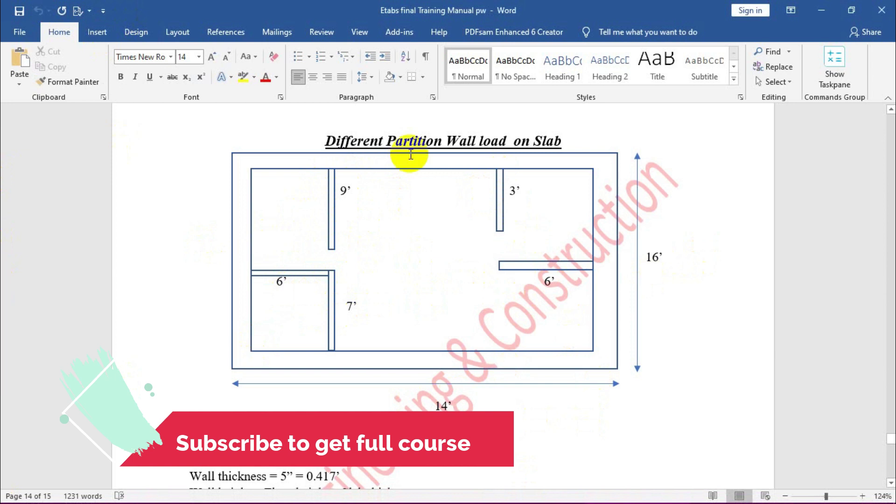
scroll(385, 272, "down", 1)
scroll(420, 273, "down", 3)
scroll(411, 280, "up", 4)
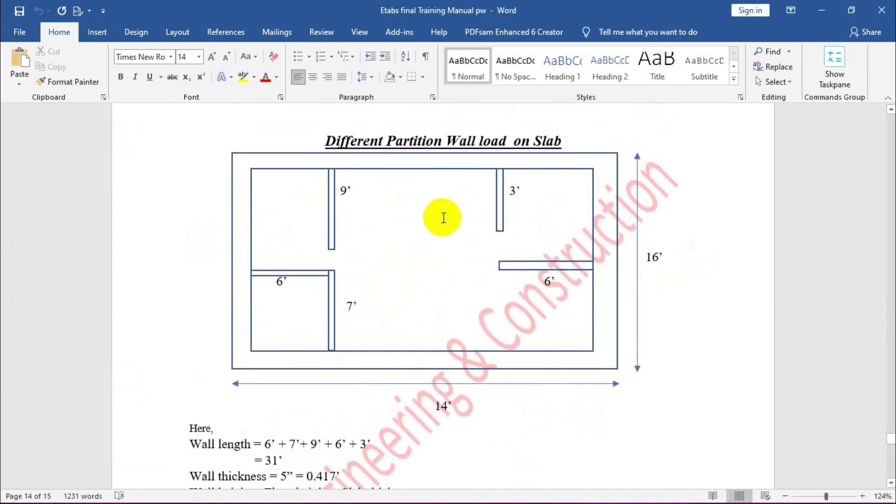
scroll(254, 350, "down", 2)
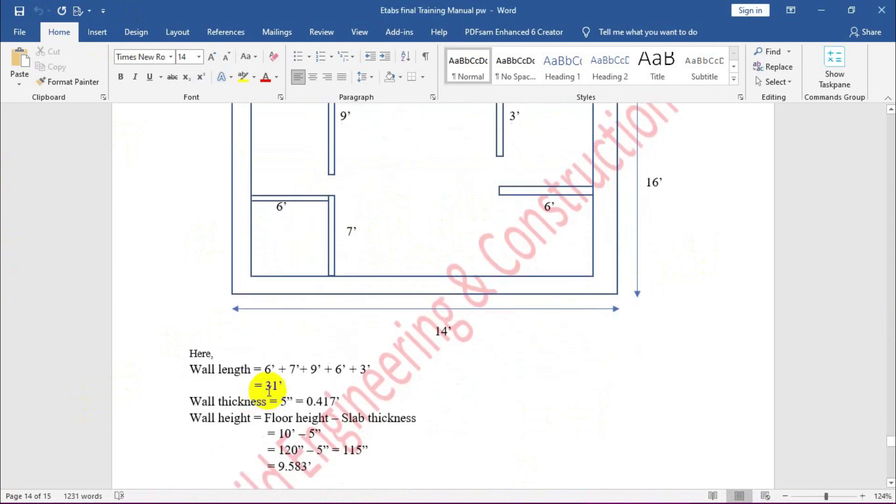
scroll(354, 373, "down", 2)
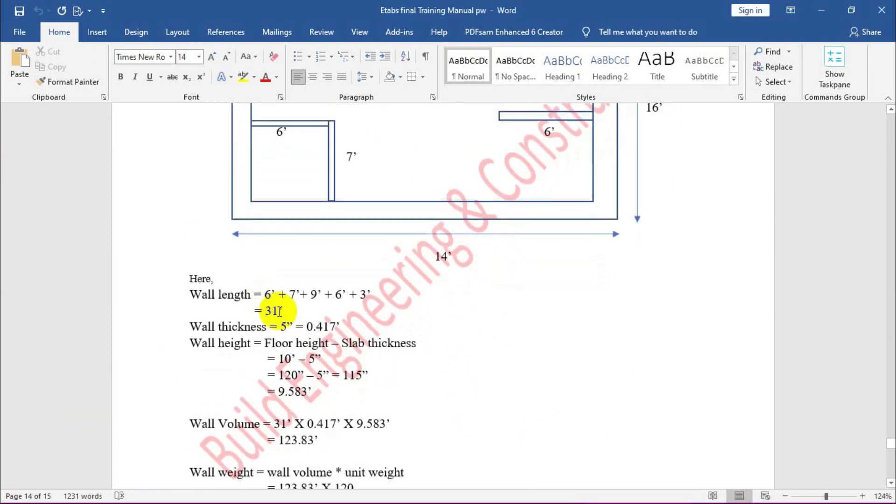
scroll(280, 310, "down", 1)
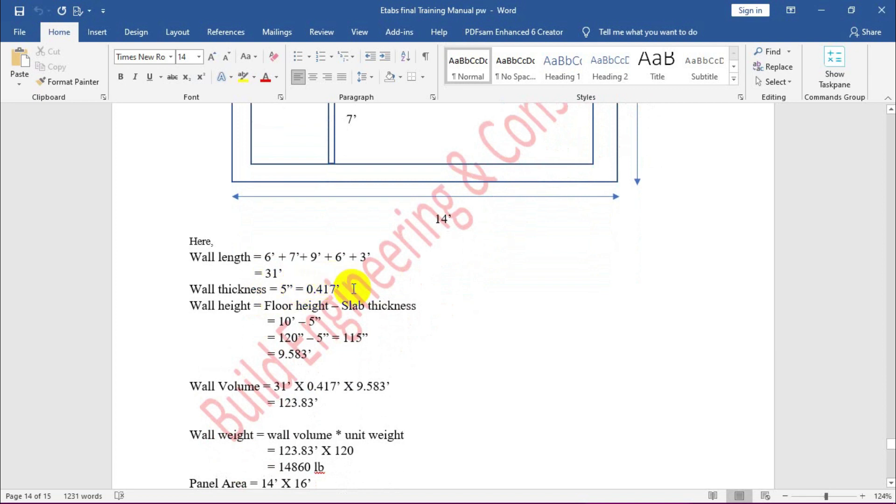
scroll(350, 283, "down", 1)
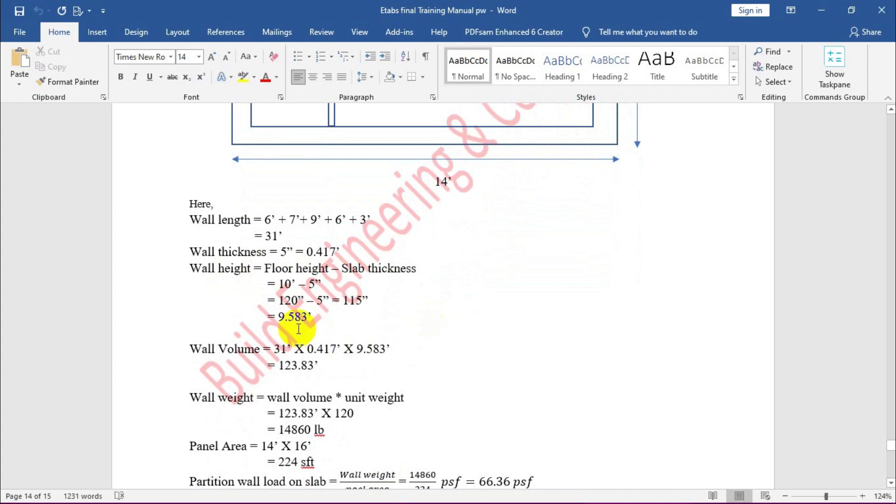
scroll(296, 327, "down", 1)
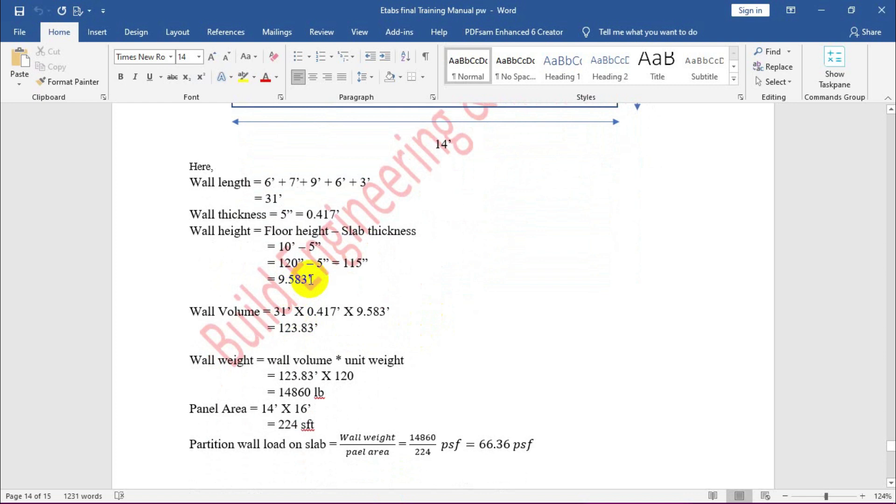
Read the wall volume, wall weight and panel area calculations that give the distributed partition wall load on the slab.
scroll(312, 280, "down", 2)
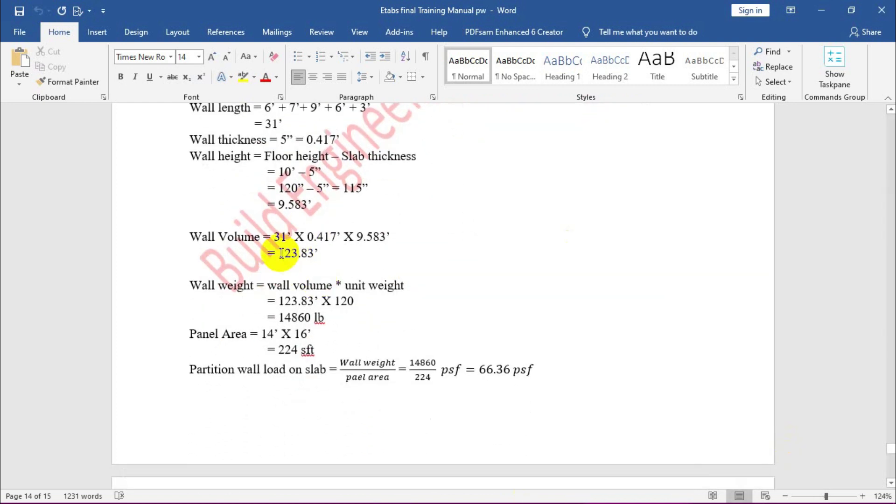
scroll(283, 240, "up", 1)
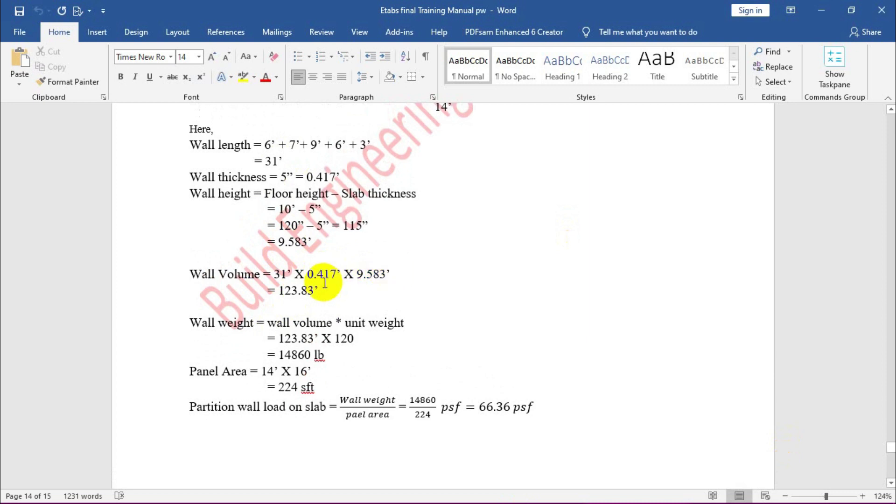
scroll(325, 282, "down", 3)
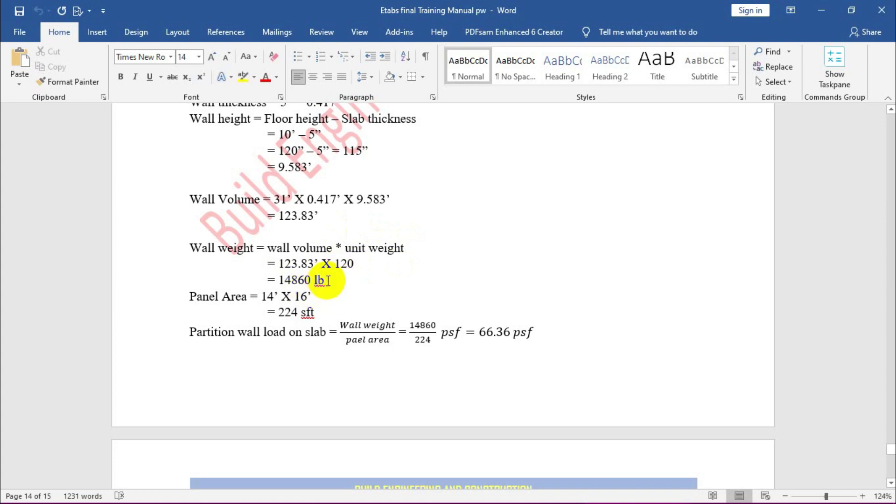
scroll(328, 281, "down", 1)
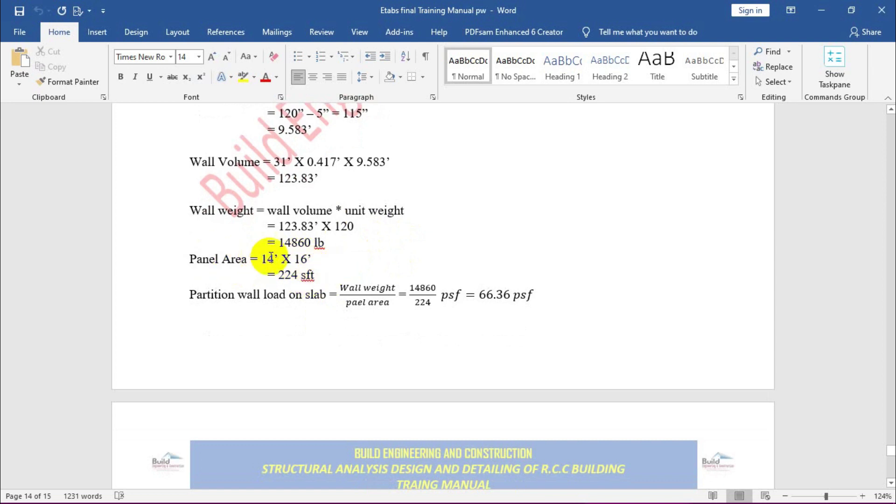
left_click_drag(280, 259, 307, 261)
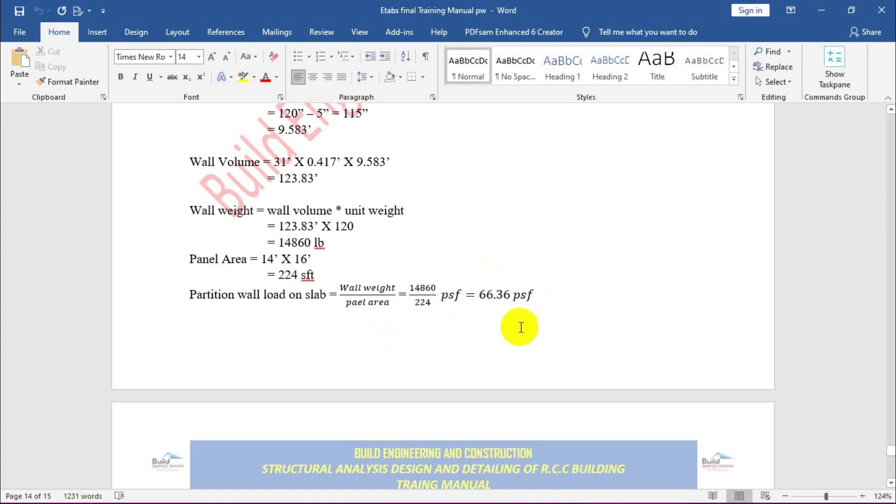
left_click(465, 297)
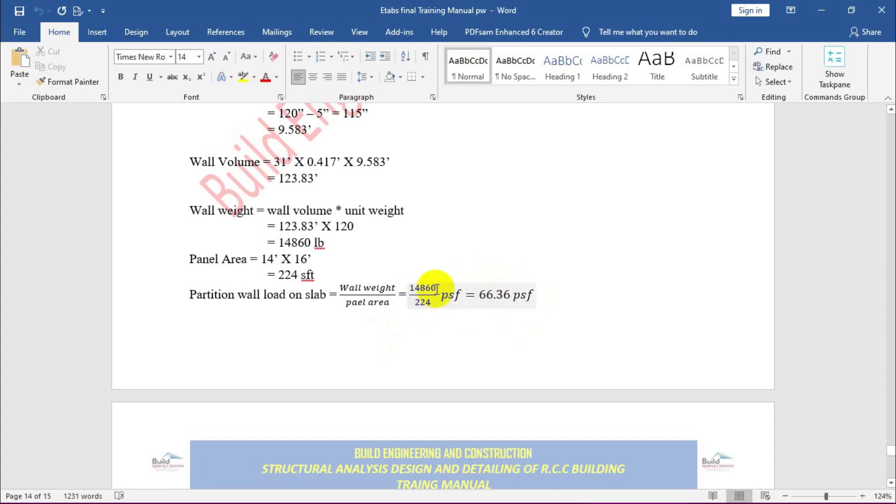
Review the partition wall diagram together with its wall length and height calculation once more.
scroll(434, 290, "up", 2)
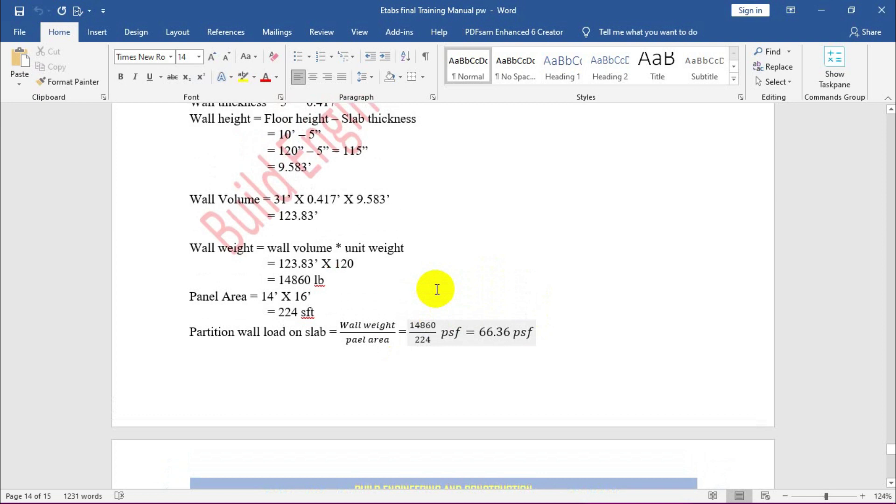
scroll(437, 289, "up", 10)
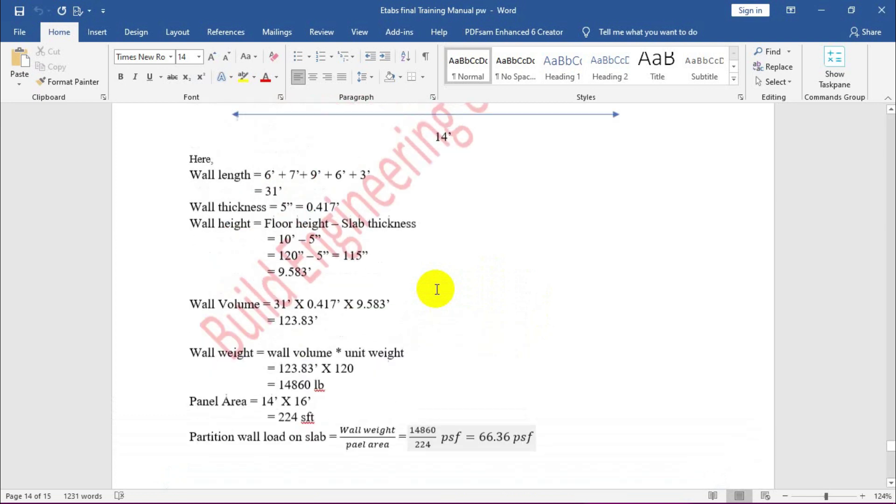
scroll(437, 289, "down", 6)
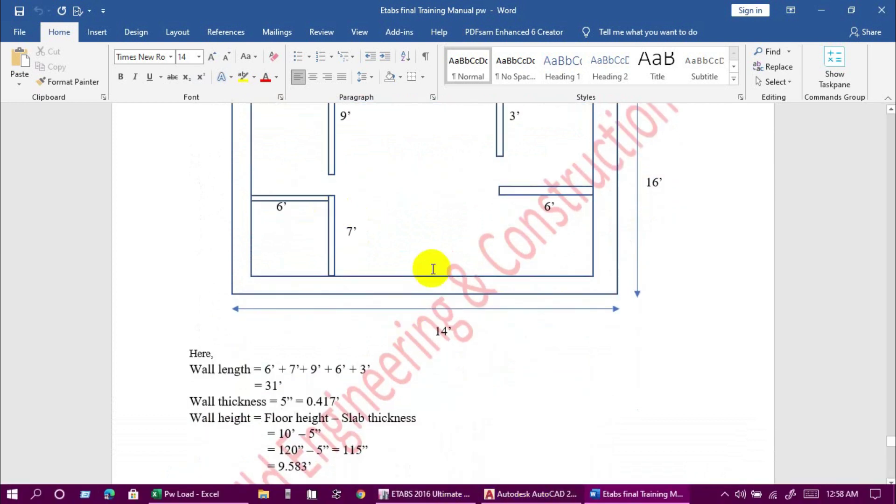
scroll(432, 266, "up", 4)
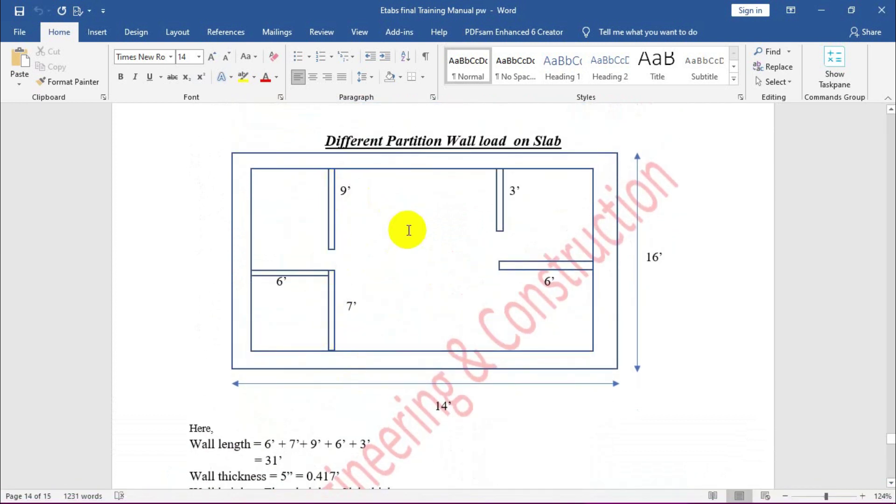
scroll(406, 230, "down", 4)
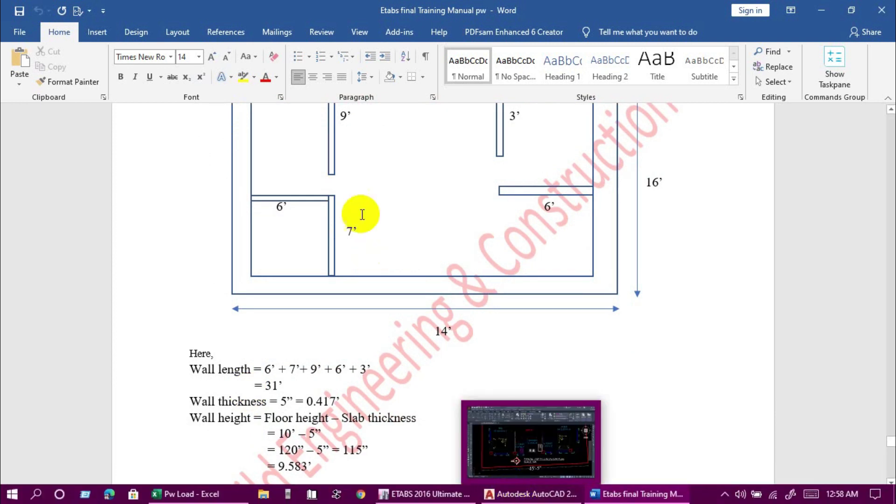
Go back to the manual's Partition Wall on Slab section and read the linear load calculation for a 5-inch brick wall.
scroll(376, 292, "up", 18)
scroll(380, 291, "up", 18)
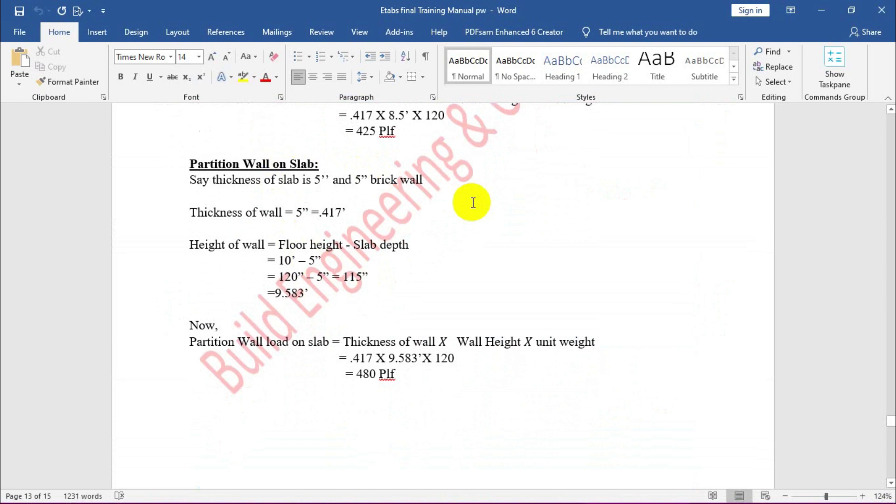
scroll(472, 200, "down", 2)
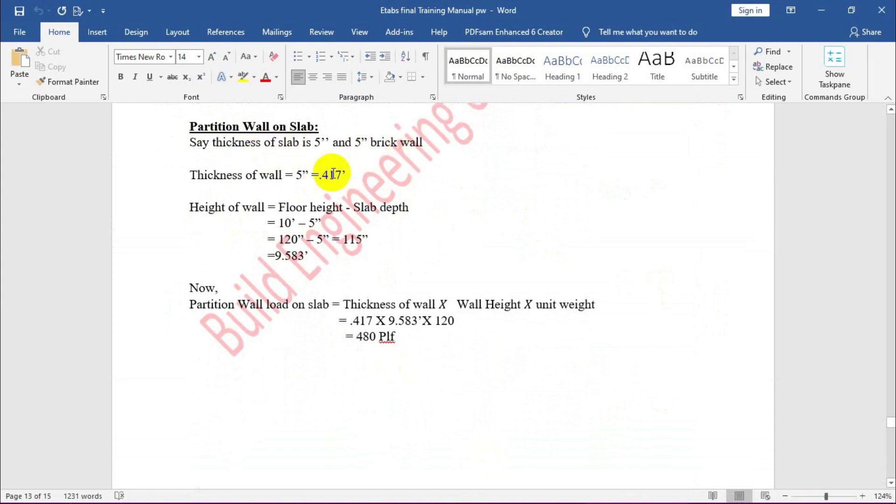
scroll(221, 179, "down", 1)
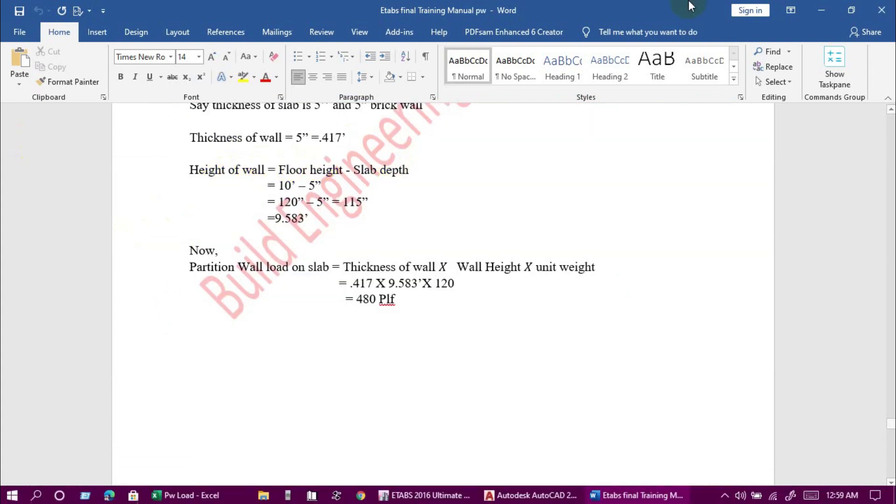
scroll(312, 218, "down", 2)
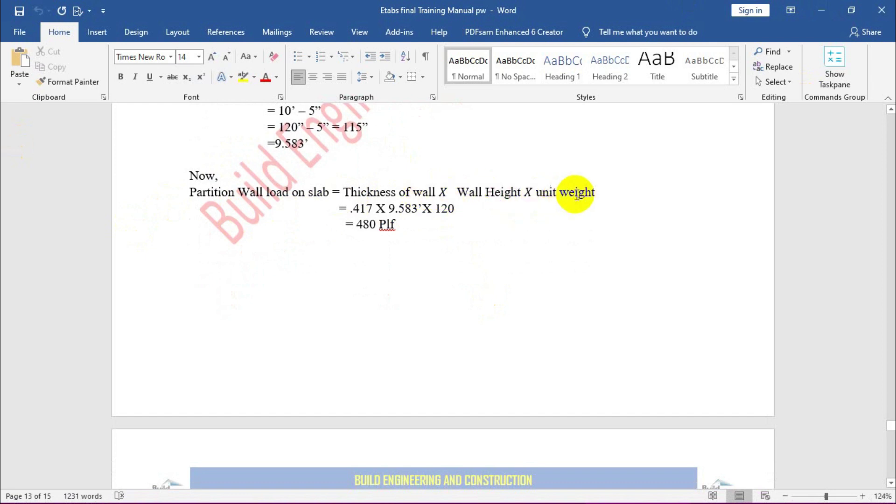
scroll(406, 224, "down", 2)
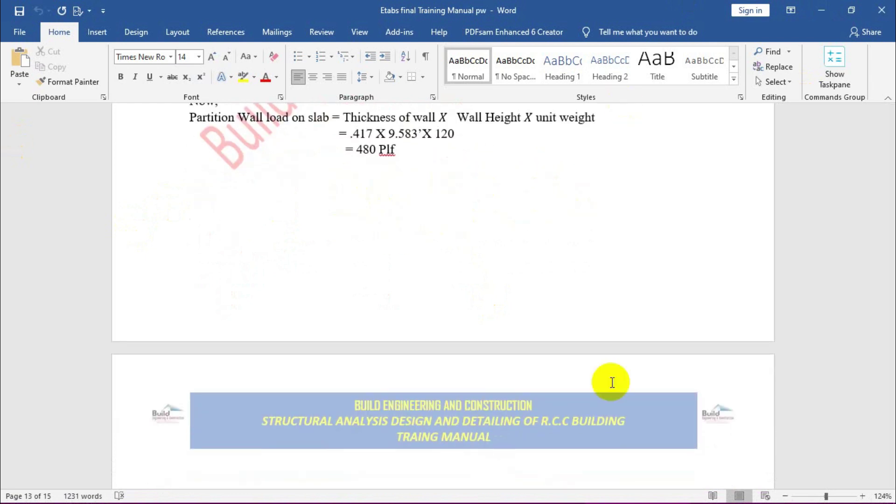
scroll(352, 305, "up", 2)
Switch to the Pw Load workbook in Excel and set the slab thickness to 5 inch on the PW On Slab sheet.
mouse_move(542, 502)
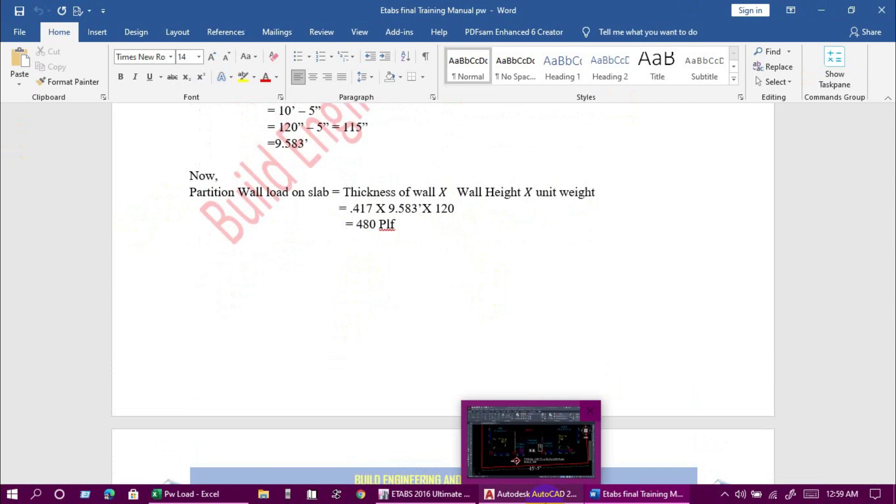
mouse_move(269, 476)
left_click(196, 493)
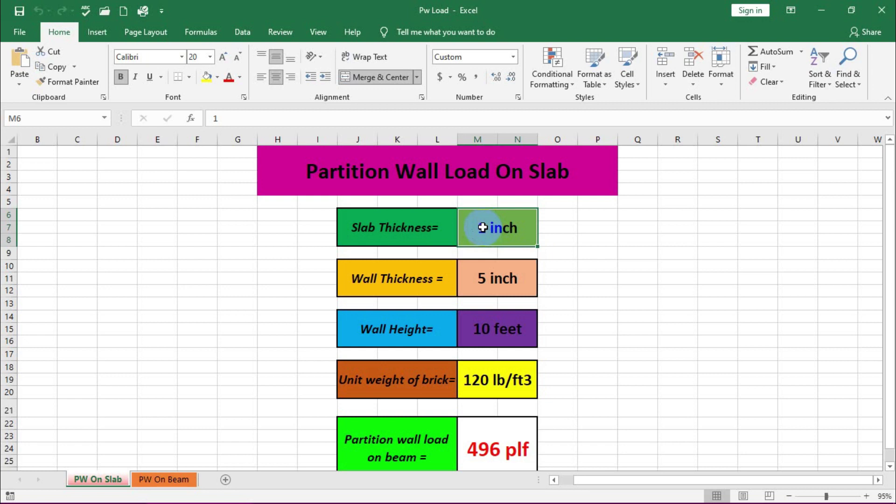
type("5")
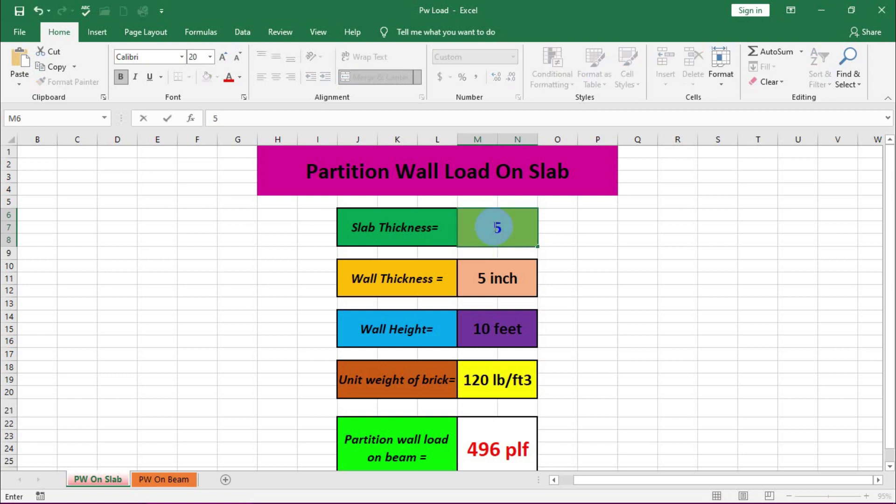
key("Return")
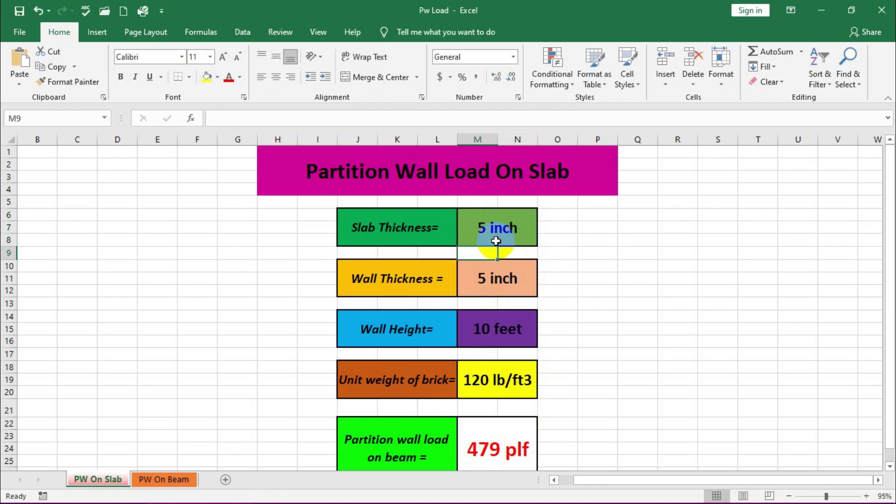
left_click(498, 226)
scroll(486, 446, "down", 2)
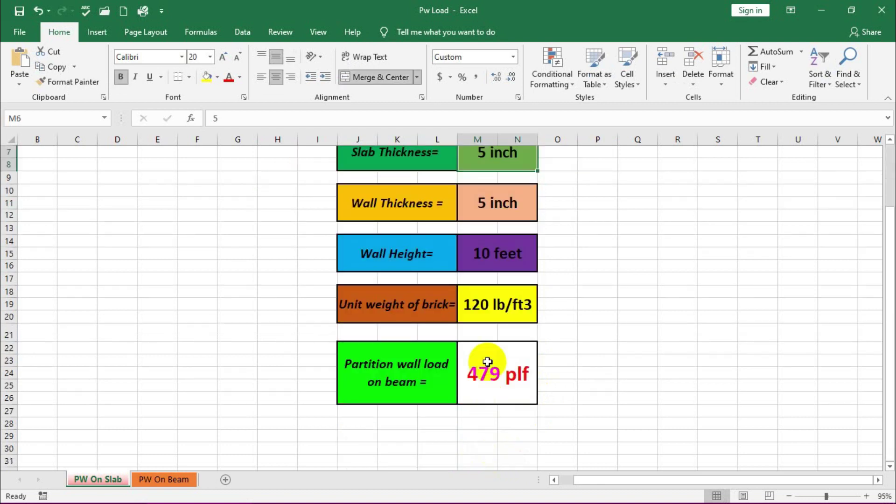
scroll(487, 418, "up", 1)
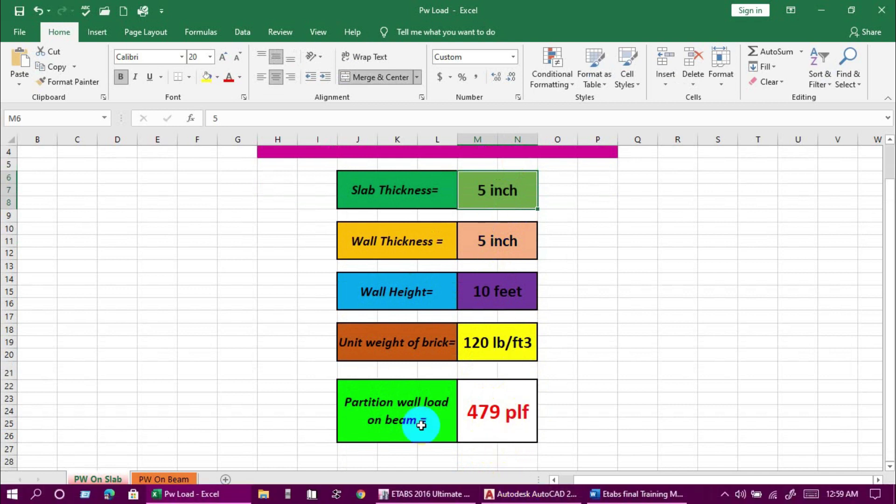
Switch back to the 6 storey model in ETABS with its 1st floor plan view.
mouse_move(648, 498)
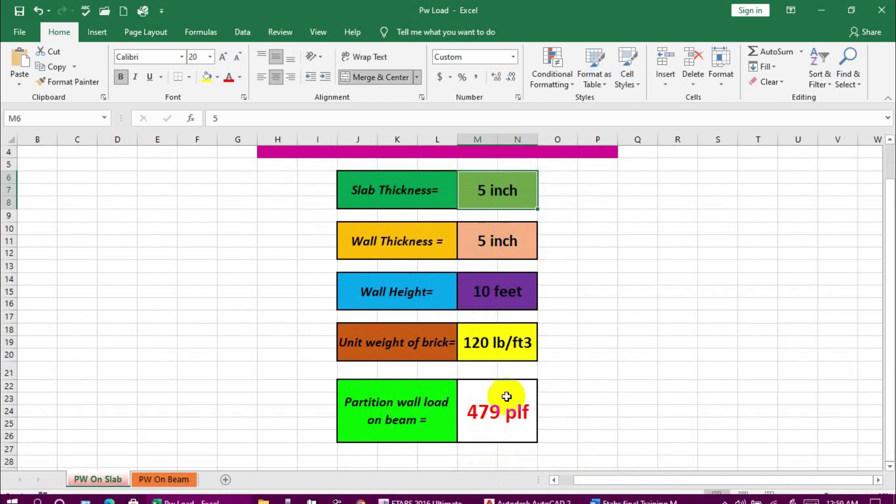
mouse_move(534, 501)
left_click(422, 494)
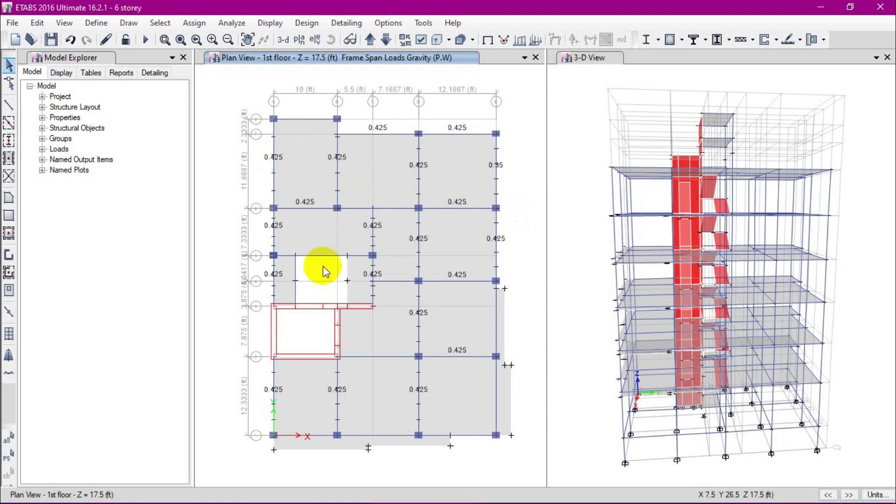
Start drawing straight frame lines on the 1st floor plan with the section property set to None.
middle_click_drag(331, 315, 306, 230)
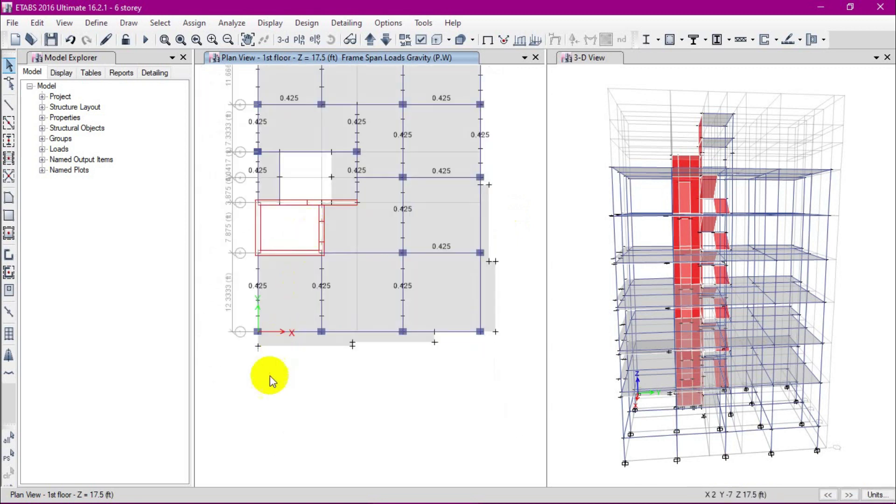
scroll(260, 350, "up", 3)
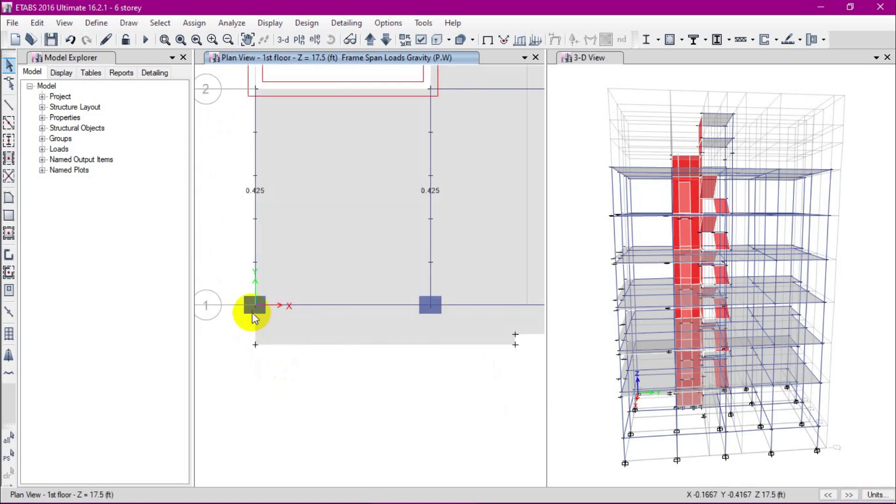
scroll(253, 314, "down", 3)
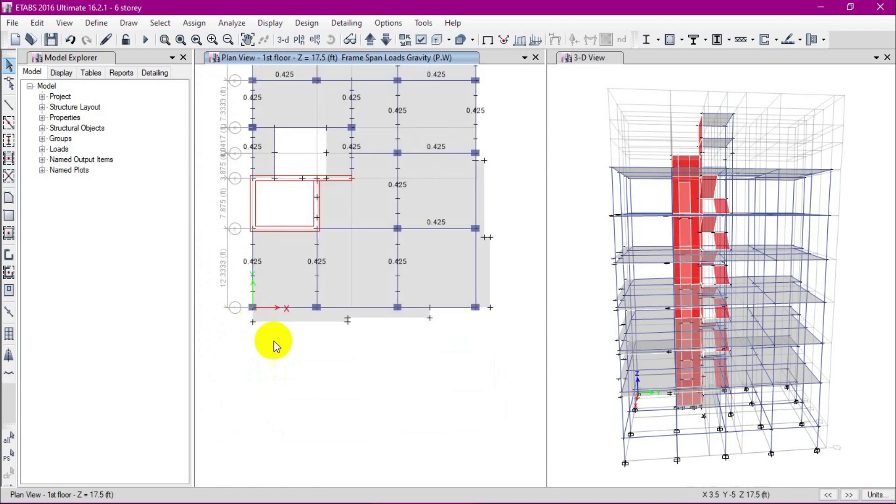
middle_click_drag(272, 341, 273, 348)
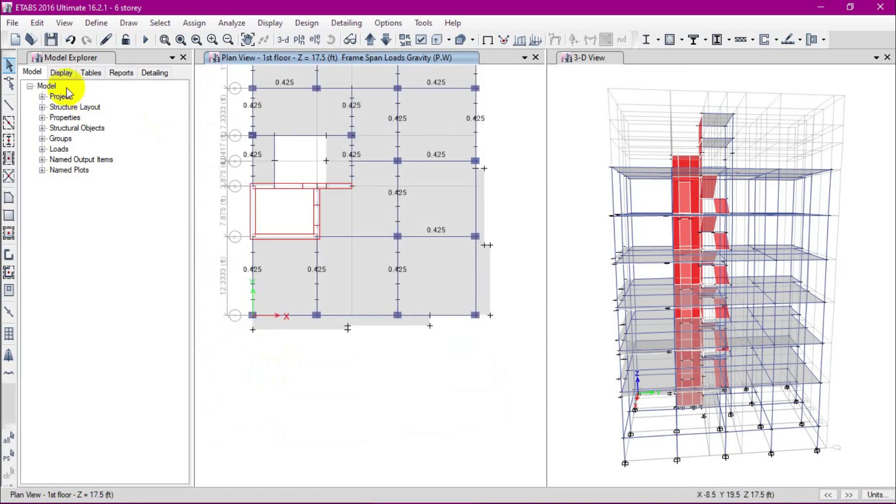
left_click(8, 106)
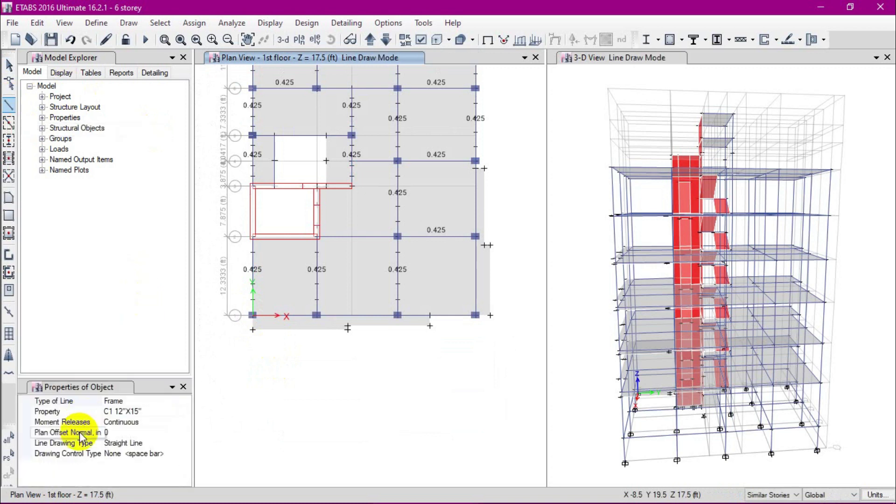
left_click(159, 414)
left_click(186, 411)
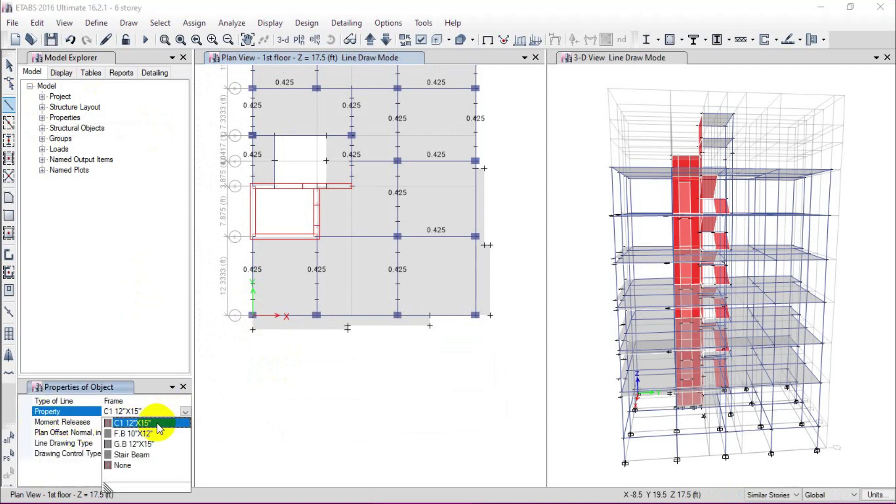
left_click(129, 465)
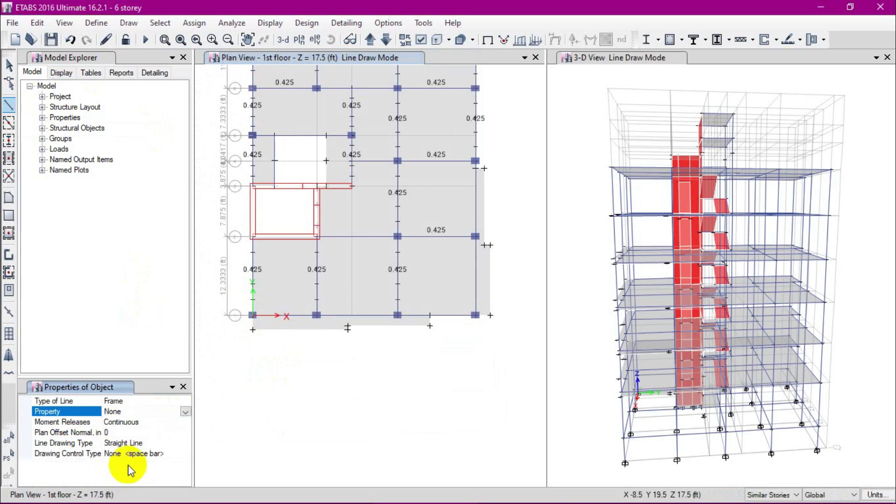
left_click(184, 411)
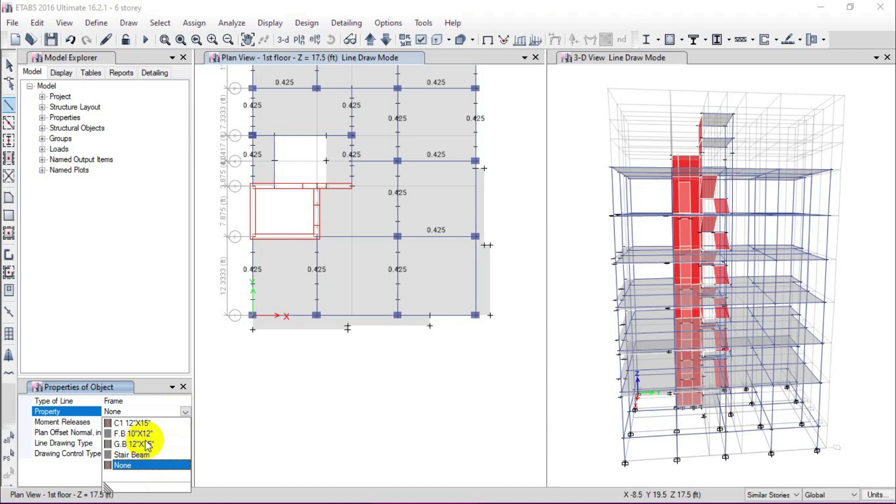
left_click(128, 465)
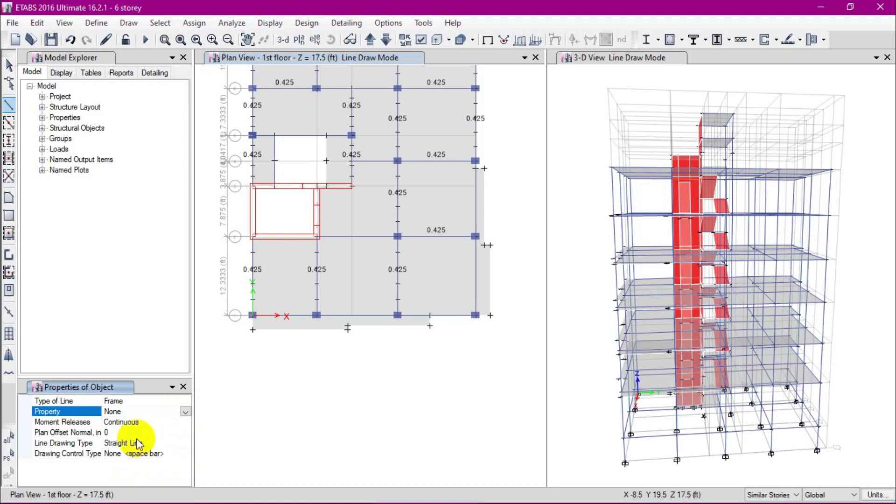
Draw None-property frame lines around the stepped outer edge of the cantilever slab strip along grid 1.
scroll(238, 318, "up", 3)
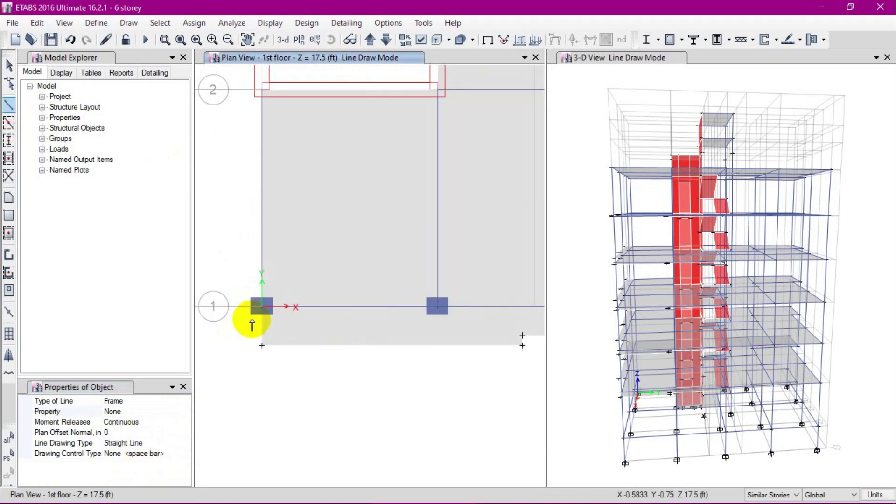
scroll(252, 320, "down", 3)
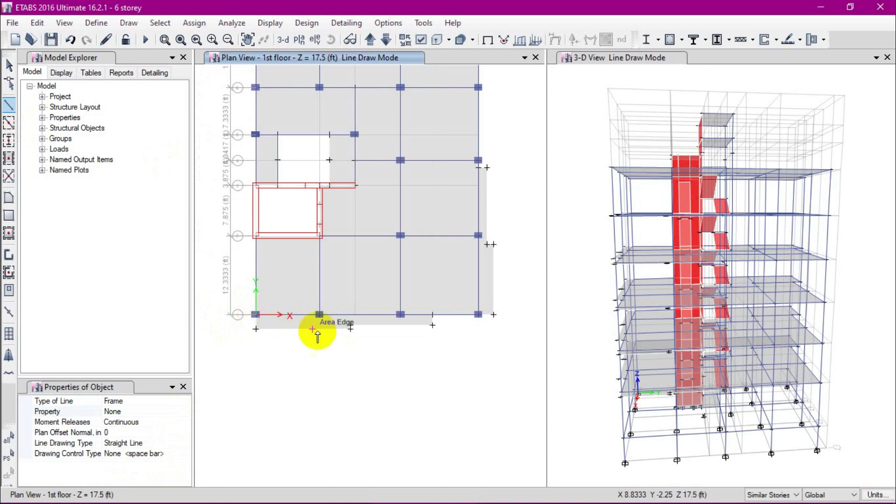
left_click(434, 315)
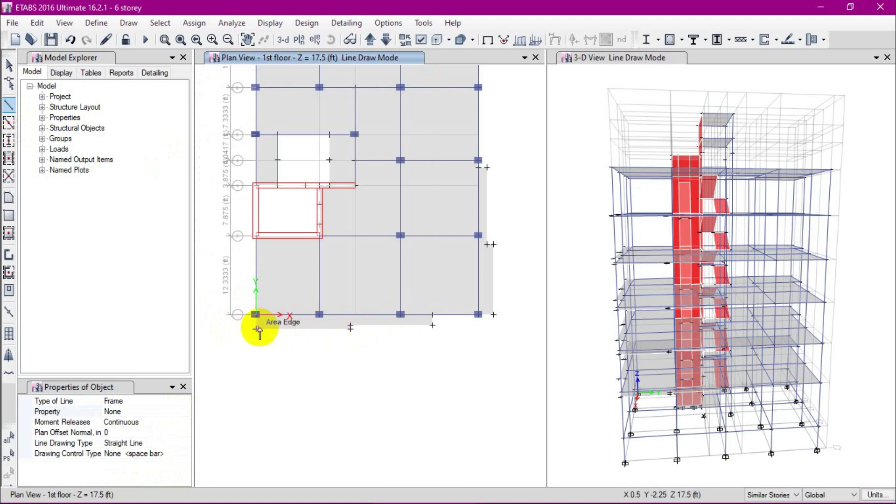
scroll(260, 325, "up", 3)
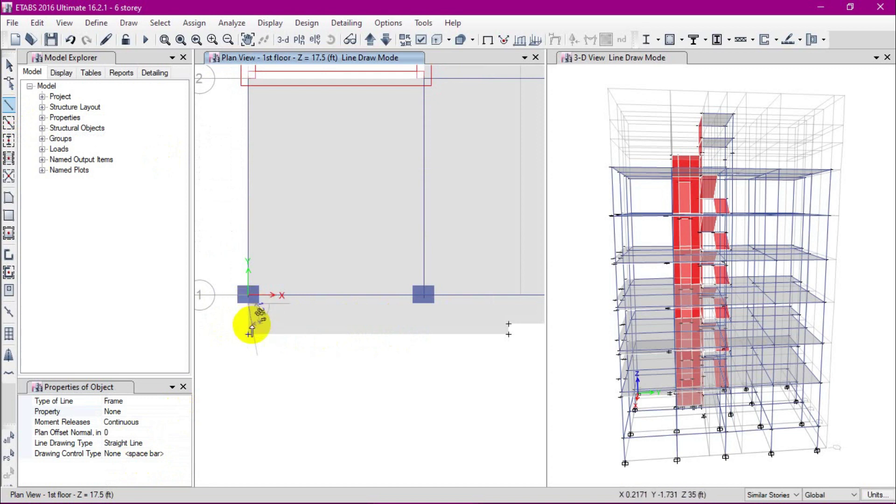
left_click(259, 334)
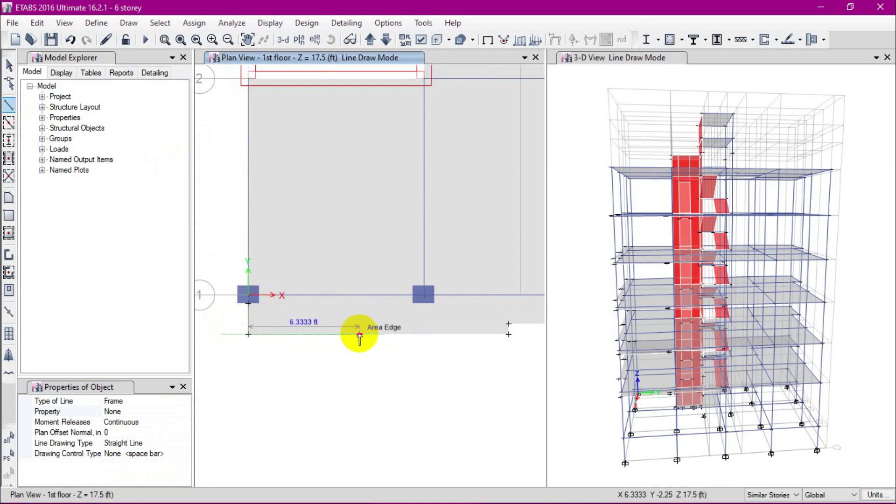
left_click(510, 334)
scroll(374, 330, "up", 4)
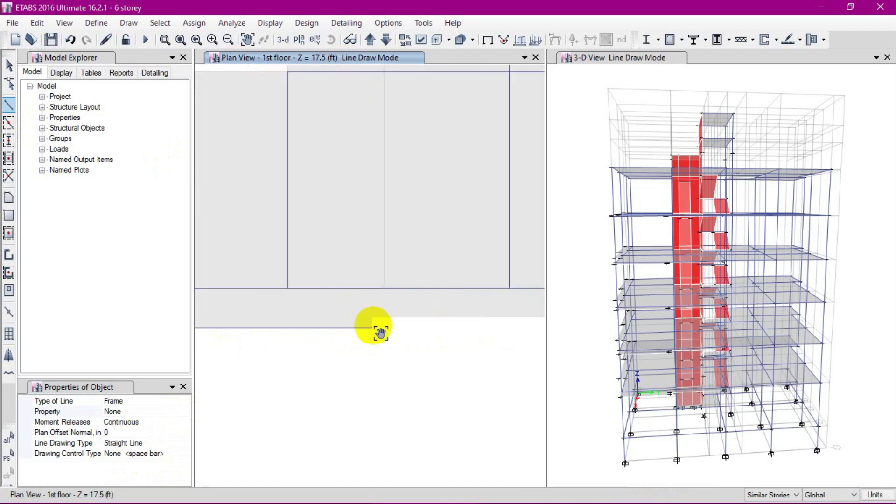
left_click(359, 304)
scroll(418, 306, "down", 7)
middle_click_drag(427, 308, 338, 316)
scroll(397, 313, "up", 3)
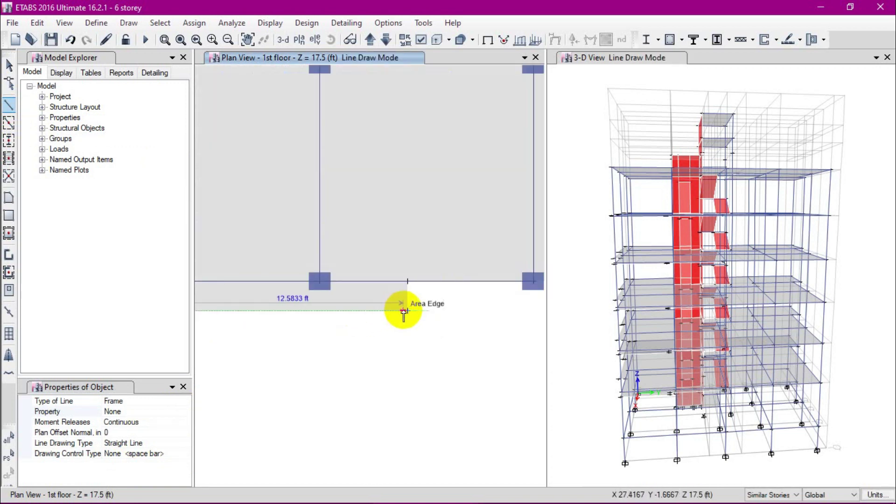
left_click(406, 285)
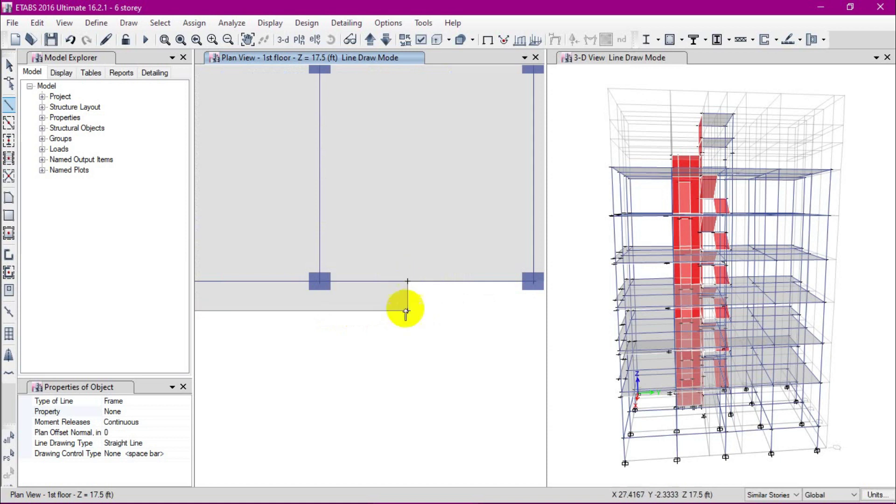
Draw None-property frame lines around the stepped cantilever slab edge beyond the 12.1667 ft bay, from Y 0 to Y 23 ft, and end drawing.
scroll(406, 326, "down", 5)
scroll(420, 324, "up", 5)
scroll(295, 398, "up", 3)
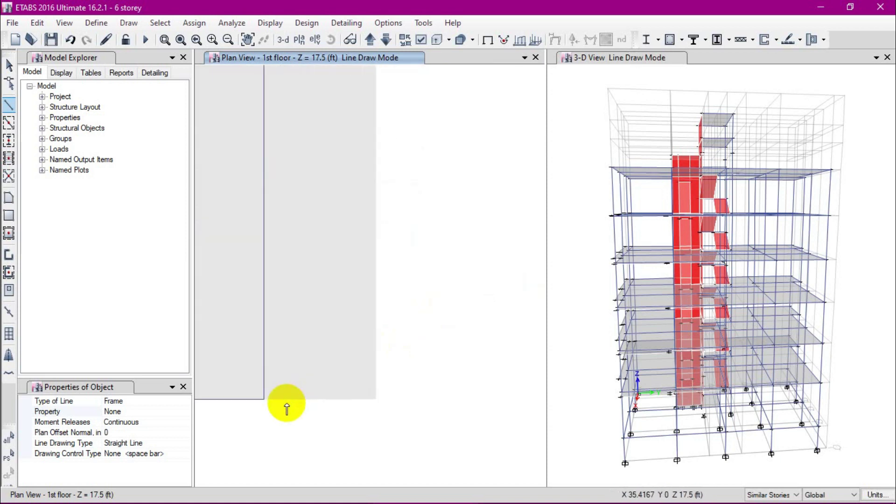
left_click(265, 400)
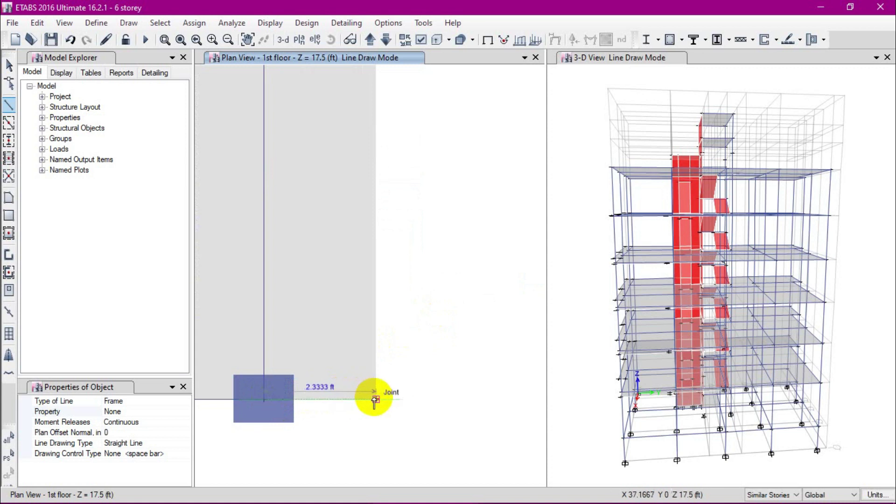
left_click(374, 398)
middle_click_drag(379, 181, 400, 396)
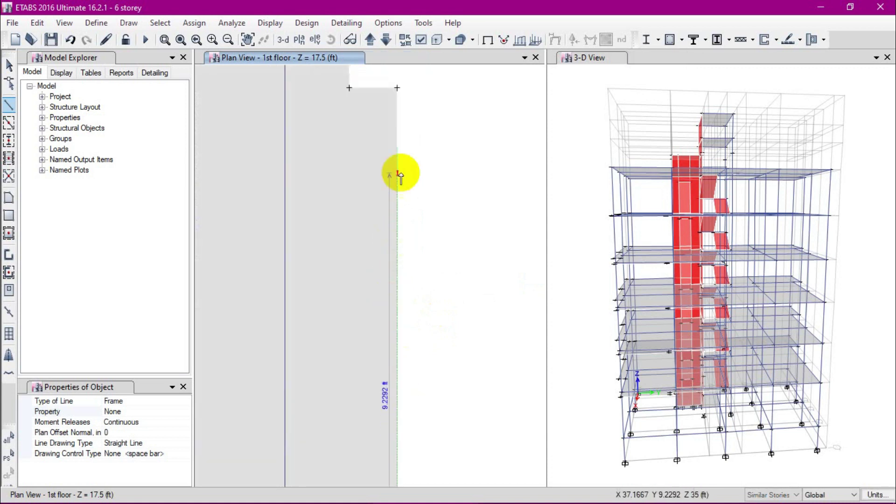
middle_click_drag(398, 155, 397, 311)
left_click(395, 240)
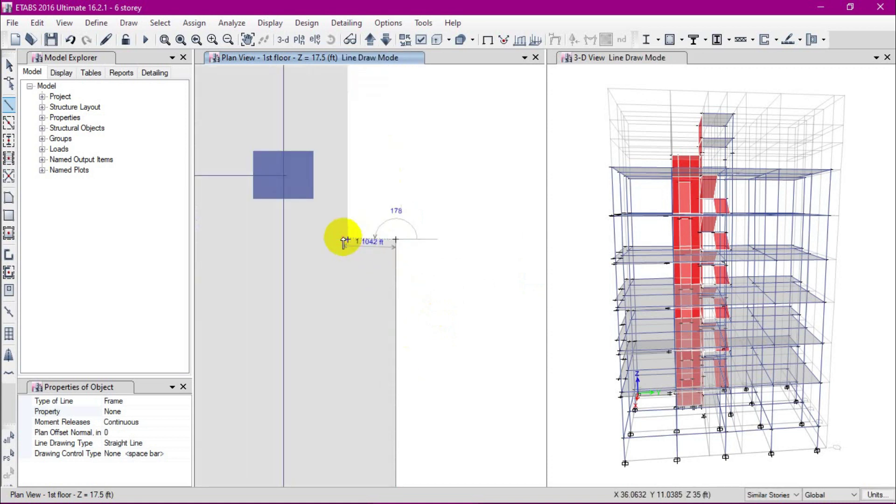
middle_click_drag(360, 153, 400, 372)
mouse_move(396, 199)
middle_mouse_down()
mouse_move(376, 393)
mouse_move(356, 246)
middle_mouse_up()
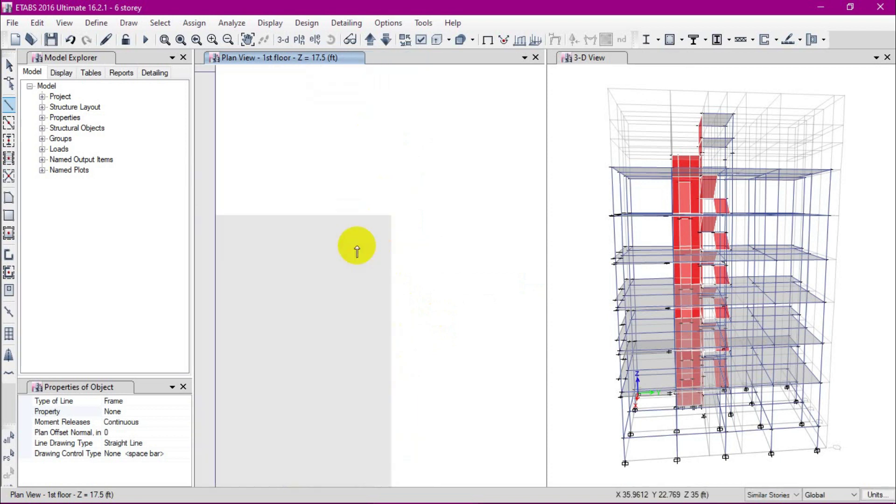
left_click(390, 215)
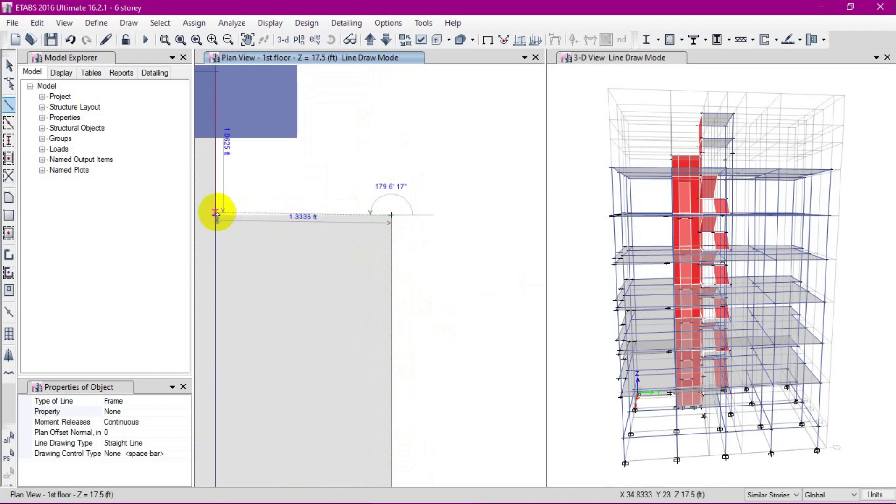
middle_click_drag(214, 216, 453, 205)
scroll(389, 196, "down", 5)
scroll(404, 242, "up", 5)
key("Escape")
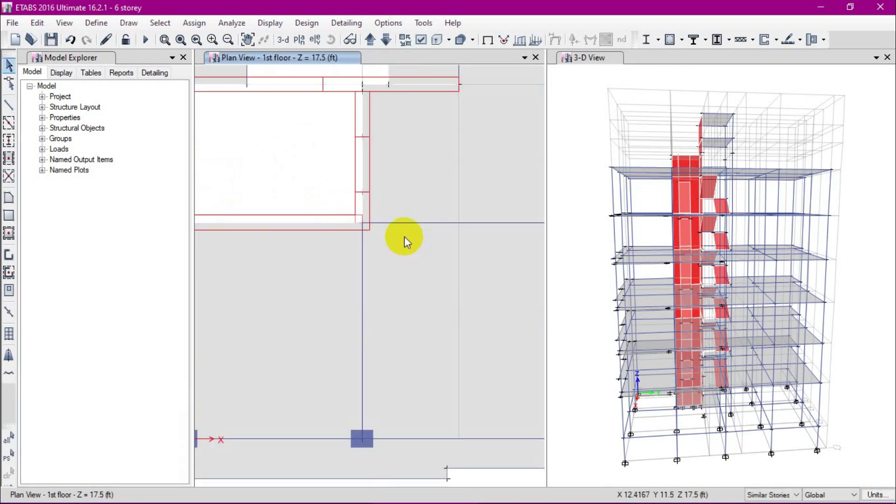
scroll(404, 236, "down", 5)
scroll(399, 245, "up", 5)
scroll(322, 294, "down", 3)
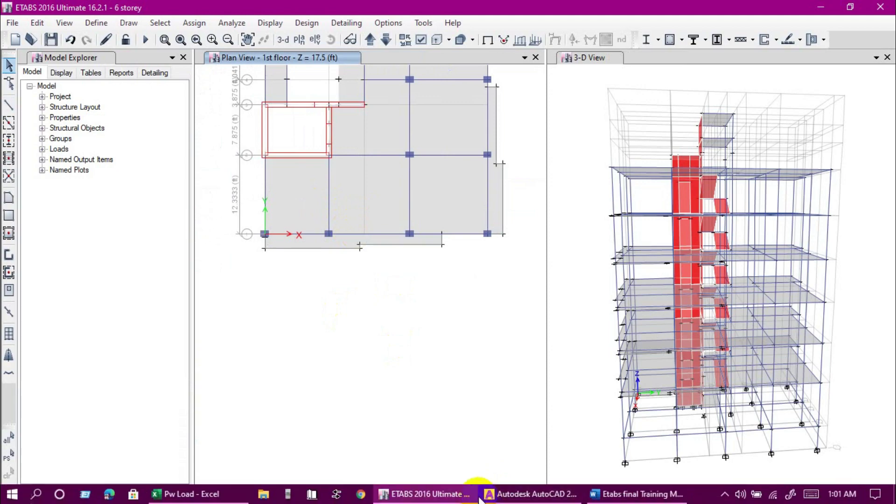
Switch to the 6 storey building project drawing in AutoCAD and examine the toilet and kitchen partition walls on the typical floor plan.
left_click(529, 494)
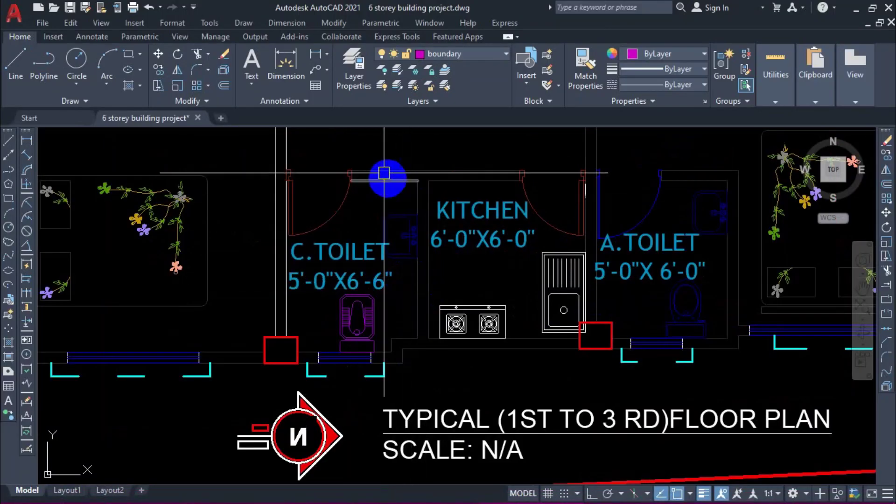
scroll(566, 261, "down", 3)
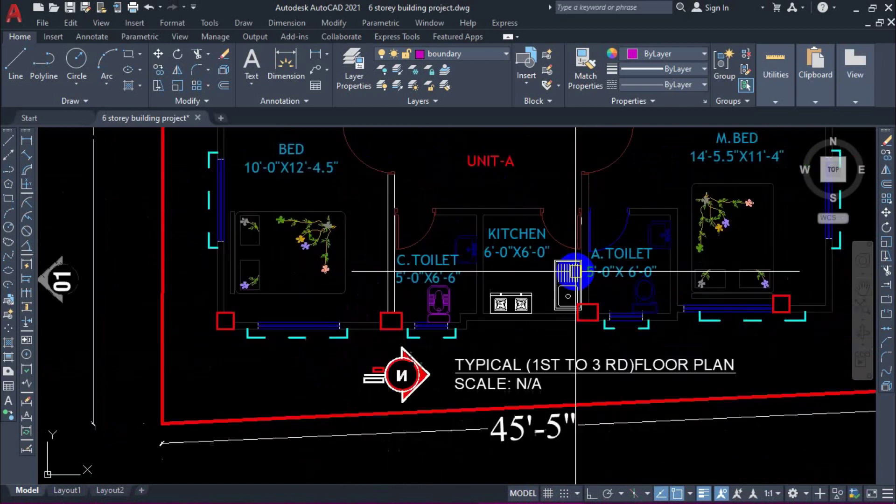
middle_click_drag(473, 350, 474, 255)
scroll(396, 205, "up", 5)
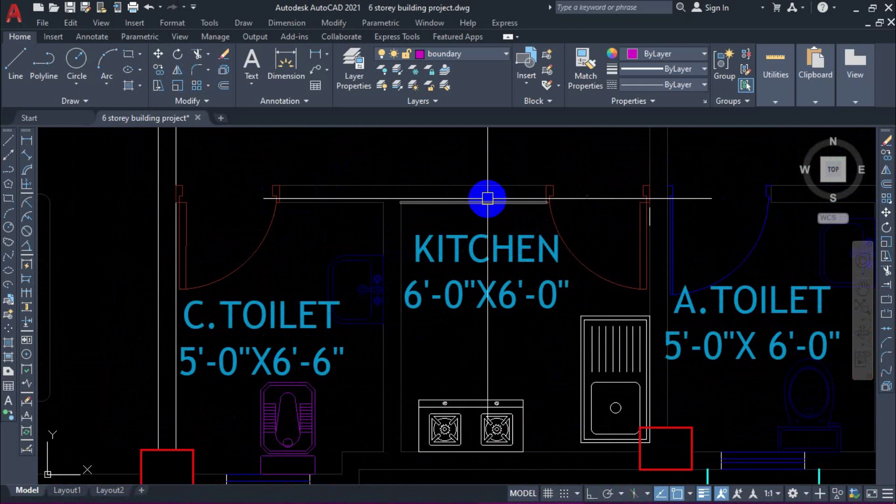
scroll(426, 194, "down", 2)
middle_click_drag(403, 261, 406, 280)
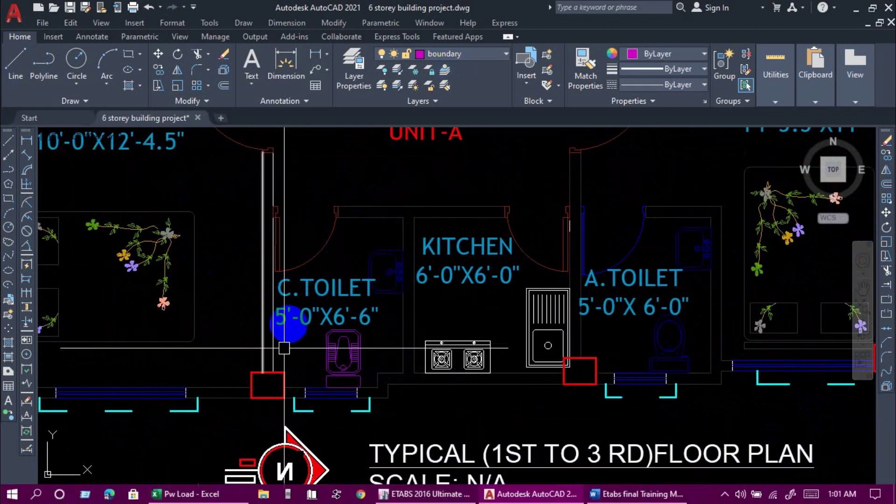
middle_click_drag(291, 312, 318, 304)
scroll(314, 370, "up", 2)
scroll(354, 370, "down", 2)
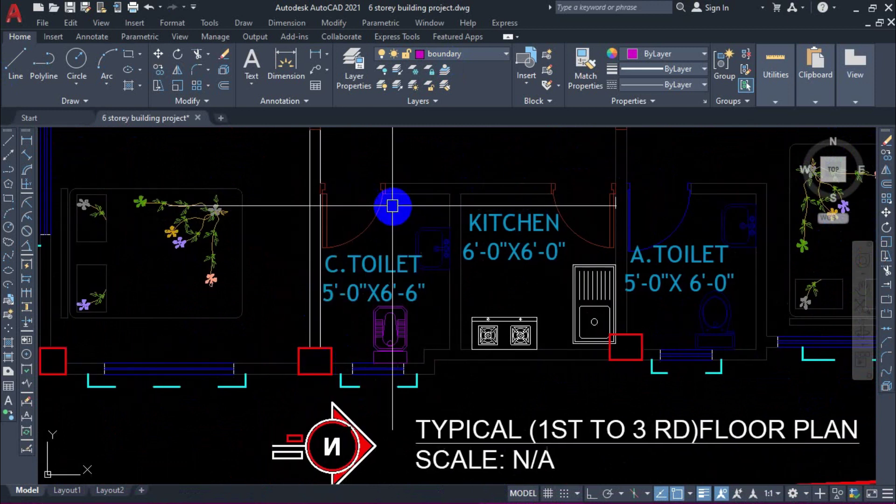
middle_click_drag(364, 204, 359, 260)
middle_click_drag(523, 388, 475, 262)
scroll(580, 280, "down", 1)
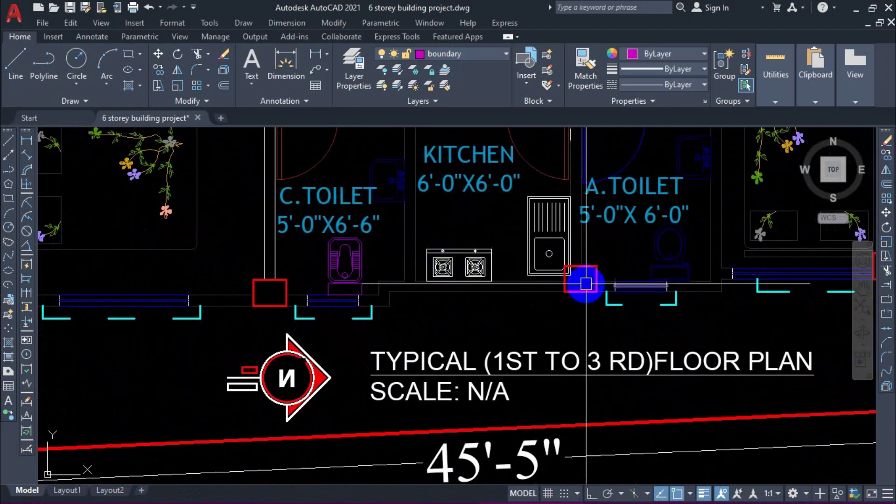
scroll(580, 280, "up", 3)
scroll(591, 262, "down", 5)
middle_click_drag(591, 263, 524, 310)
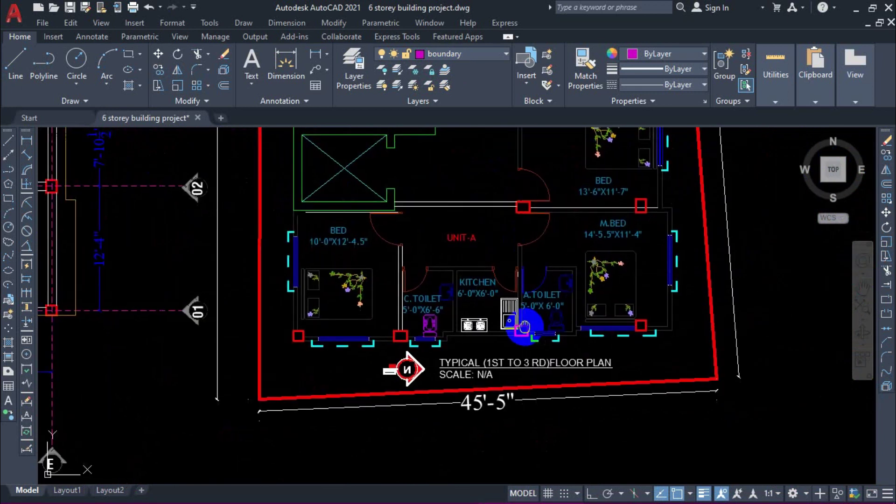
scroll(496, 294, "up", 2)
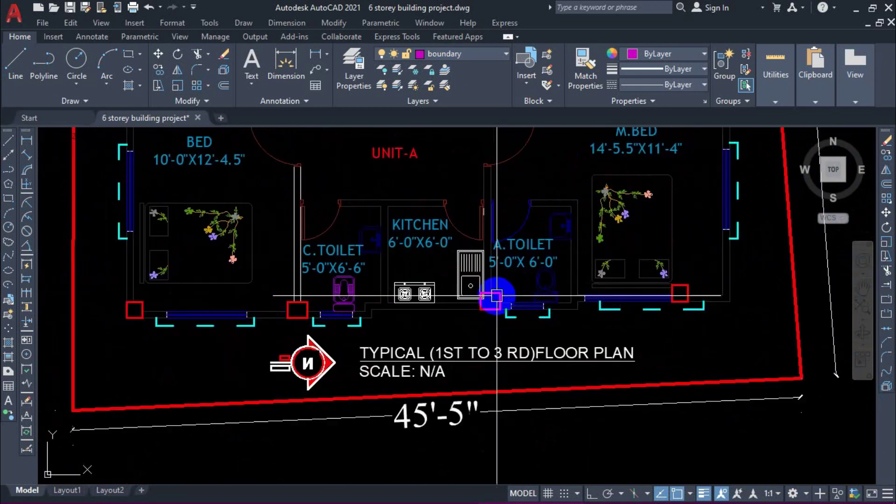
Dimension the distance from the column between the kitchen and A.Toilet to the partition wall between C.Toilet and the kitchen.
left_click(23, 142)
scroll(497, 299, "up", 2)
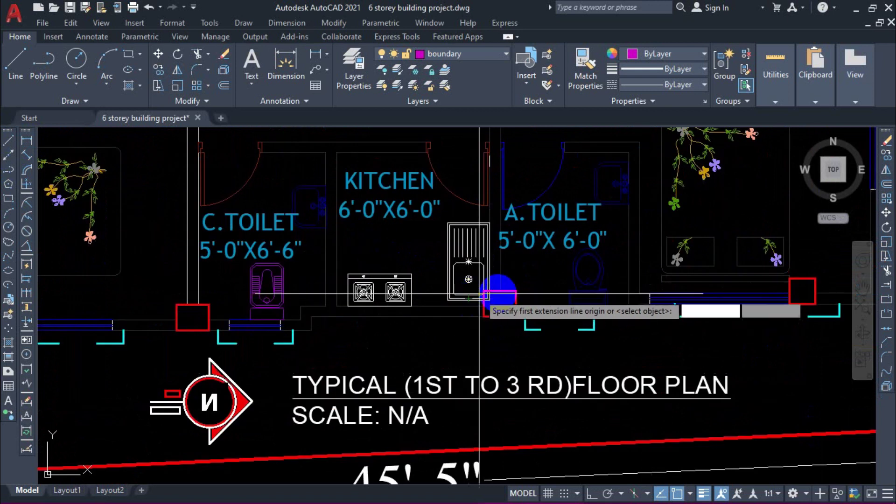
left_click(498, 304)
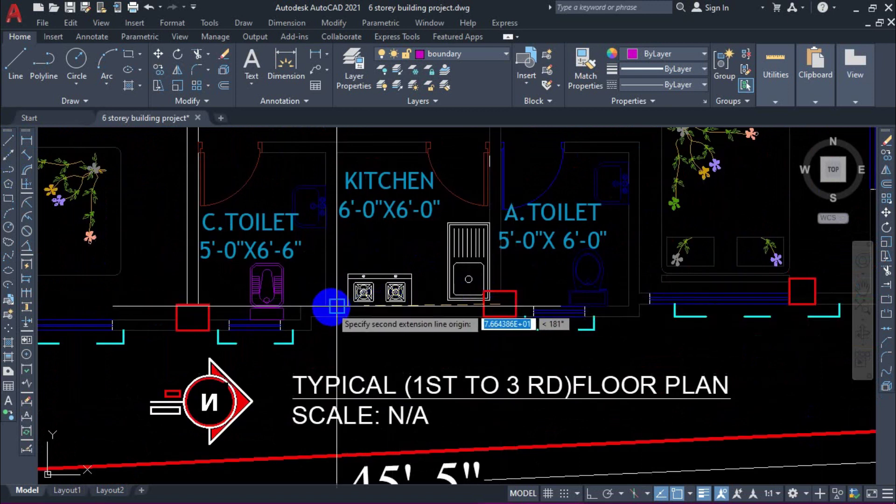
scroll(332, 307, "up", 3)
left_click(321, 305)
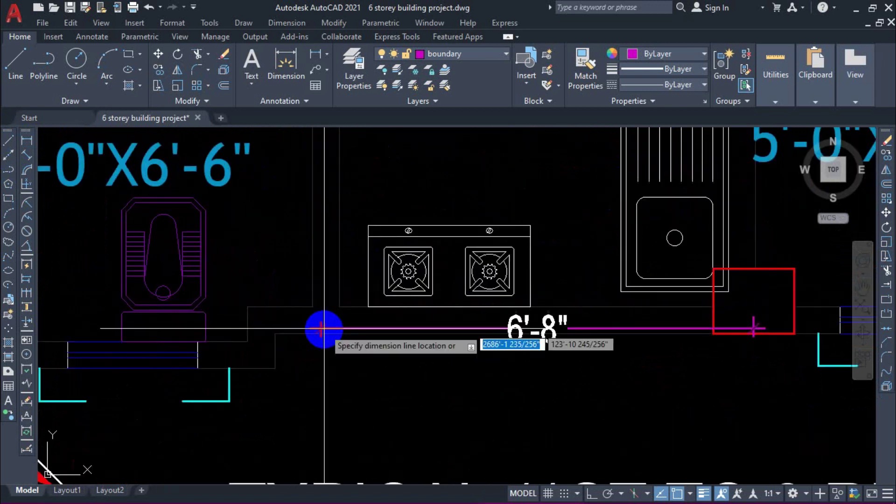
scroll(321, 350, "down", 3)
middle_click_drag(320, 344, 316, 310)
left_click(316, 309)
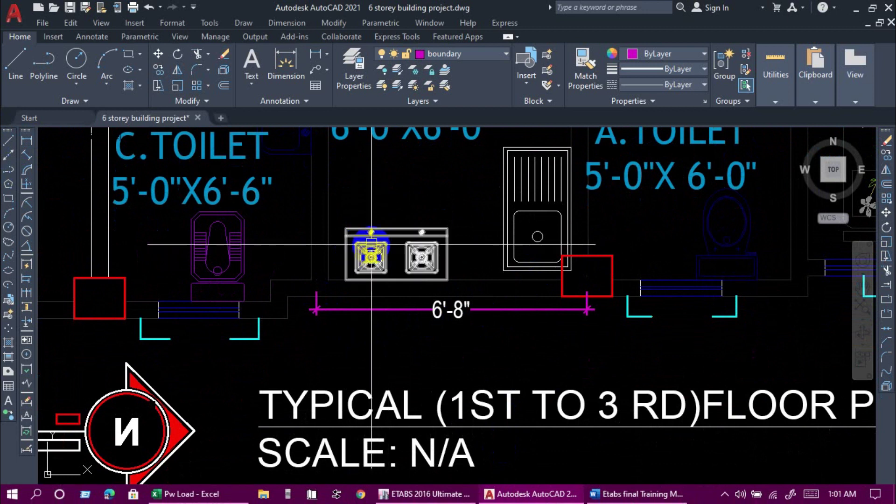
scroll(370, 248, "down", 2)
middle_click_drag(370, 216, 373, 244)
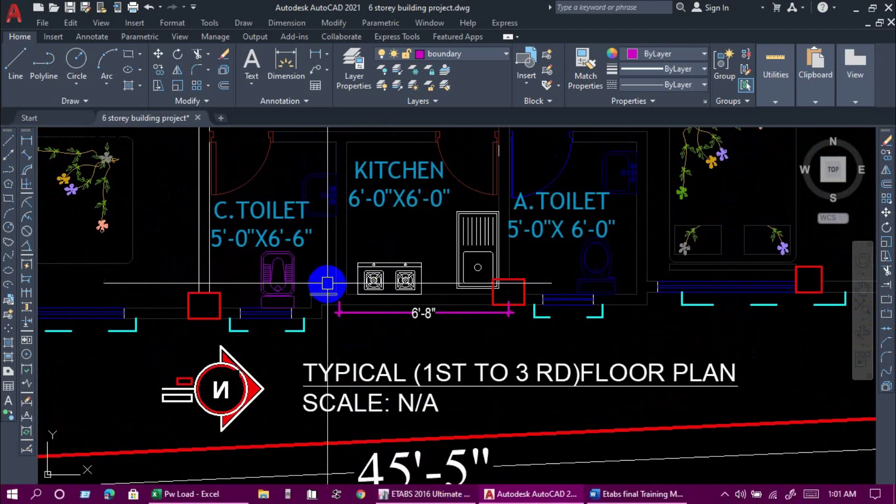
Switch to ETABS and draw a joint with a plan X offset of 80 in from the grid 1 column at X 22.6667 ft.
middle_click_drag(542, 421, 542, 448)
left_click(422, 500)
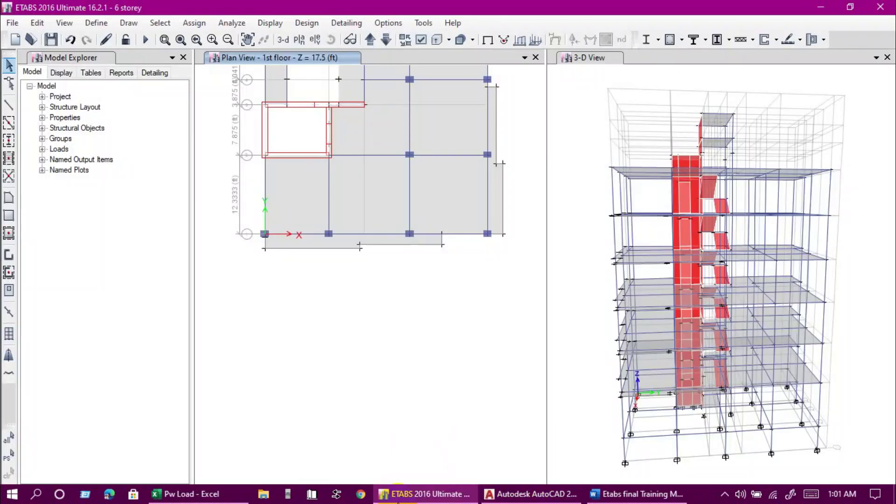
middle_click_drag(410, 246, 285, 237)
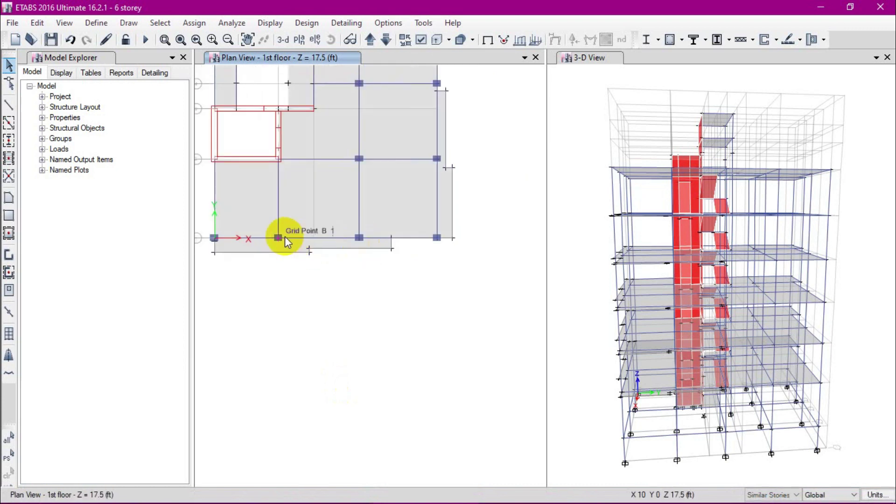
left_click(135, 20)
left_click(150, 74)
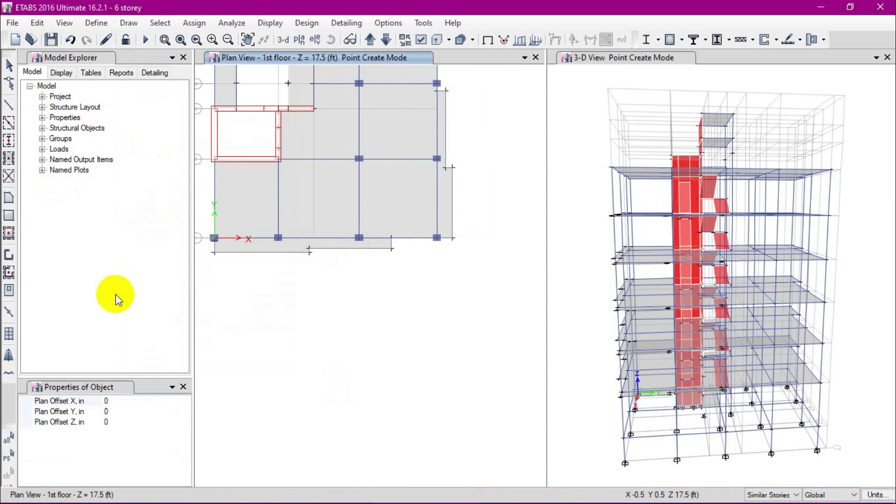
left_click(117, 402)
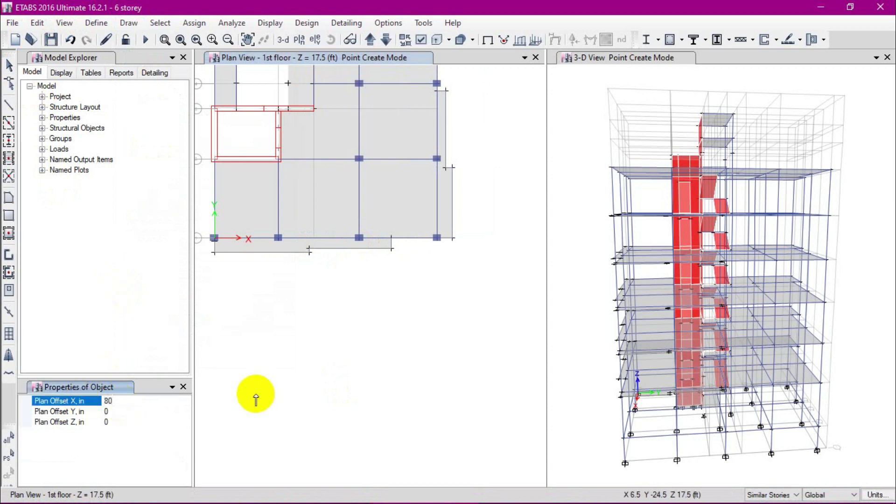
left_click(359, 237)
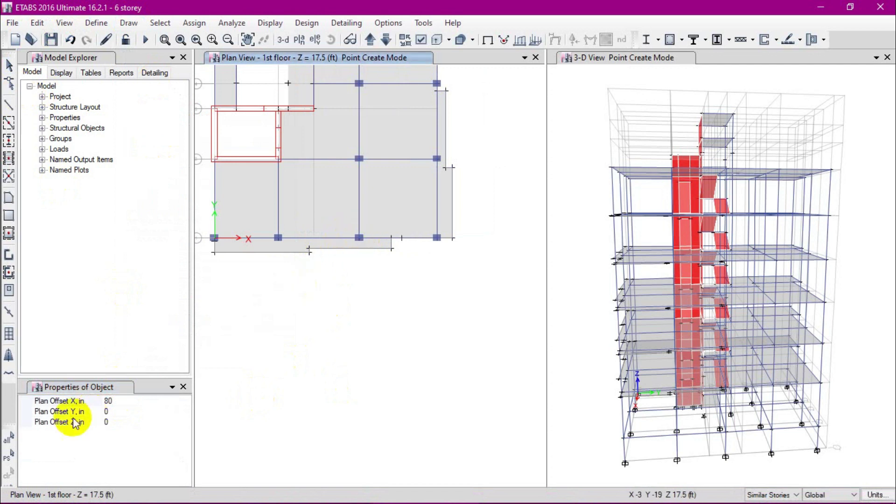
Draw a joint with a plan X offset of -80 in from the same grid 1 column and end joint drawing.
left_click(107, 400)
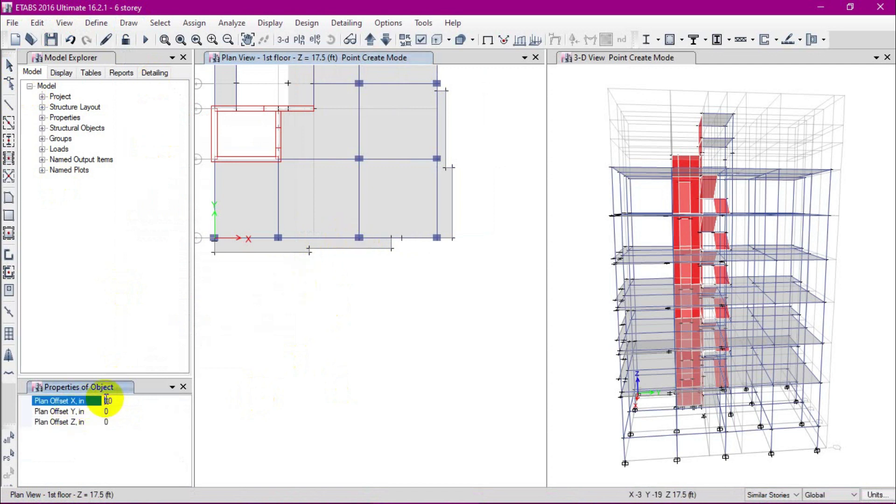
type("3")
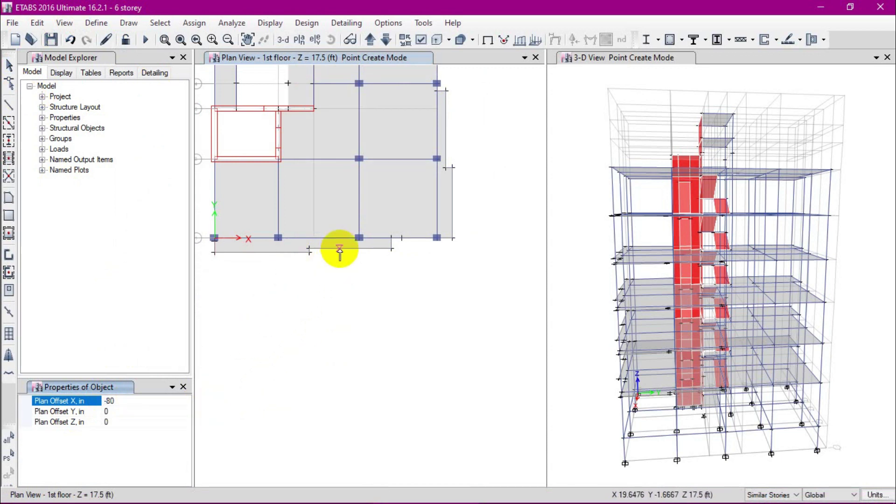
left_click(359, 237)
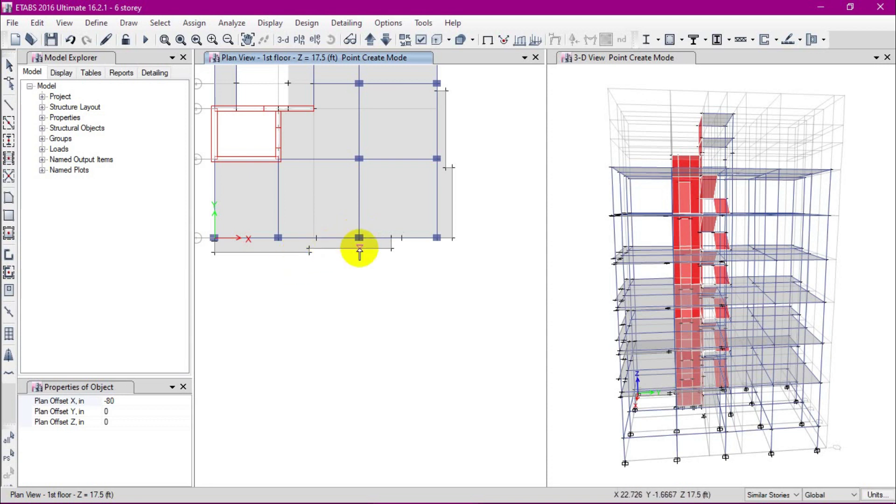
key("Escape")
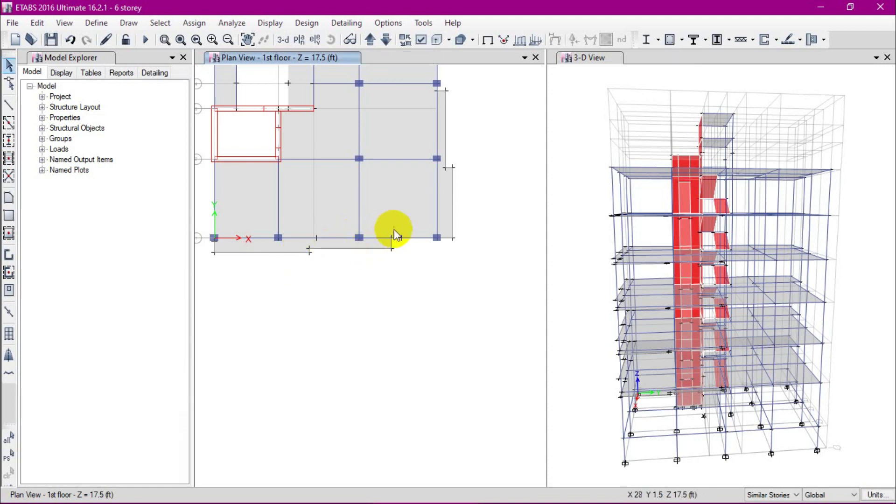
Delete the misplaced joint on the positive X side of the grid 1 column at X 22.6667 ft.
scroll(396, 227, "up", 3)
left_click_drag(395, 227, 421, 297)
key("Delete")
scroll(346, 290, "down", 3)
scroll(315, 290, "up", 3)
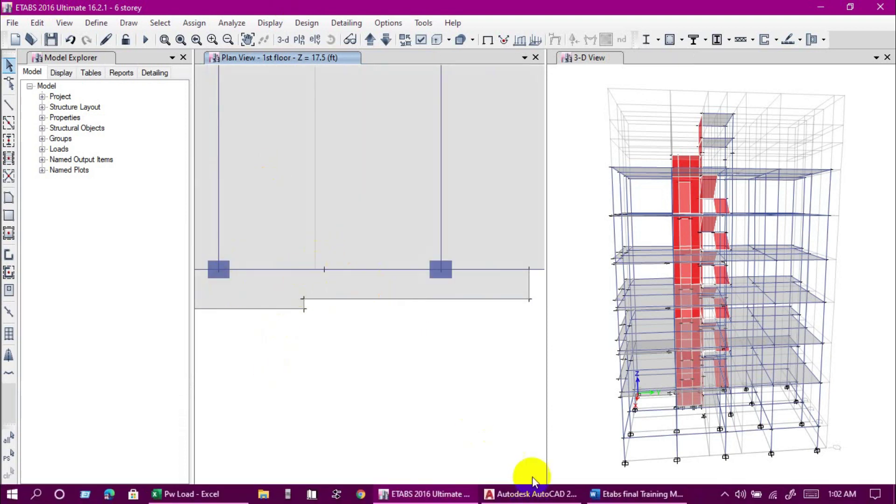
Switch to the AutoCAD floor plan and dimension the length of the partition wall between C.Toilet and the kitchen.
left_click(486, 500)
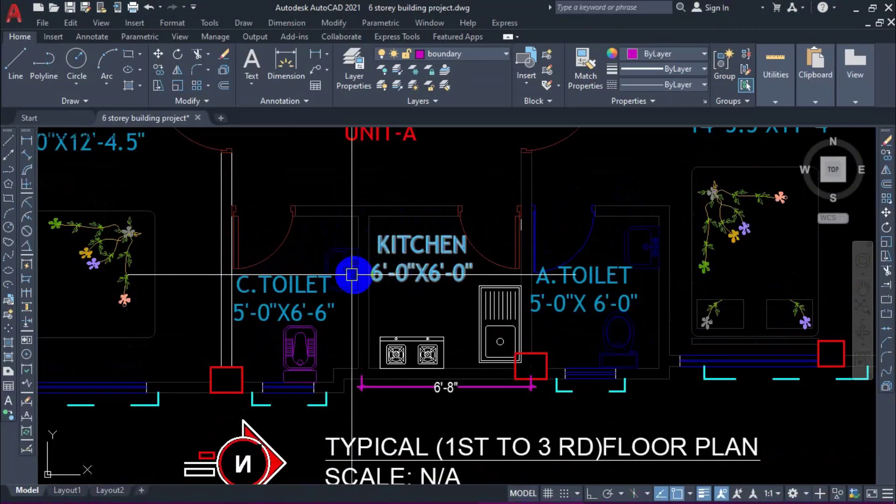
left_click(315, 54)
scroll(366, 367, "up", 2)
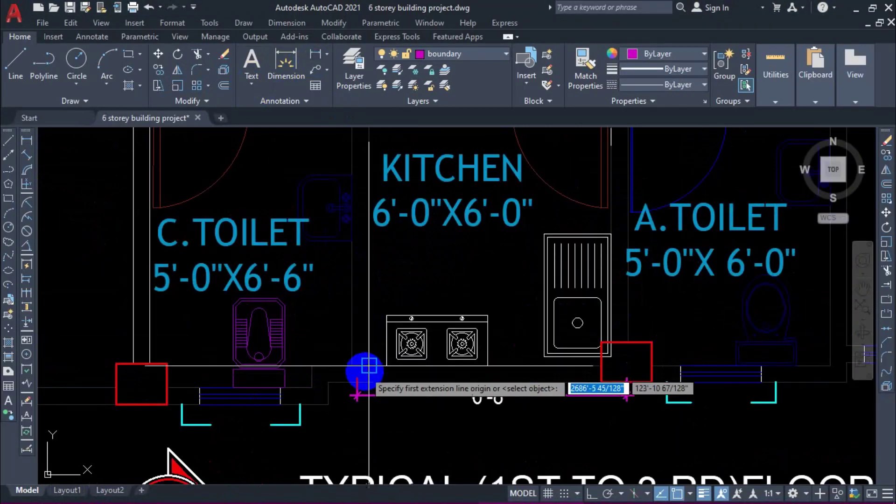
left_click(366, 369)
scroll(358, 366, "down", 2)
scroll(360, 296, "up", 2)
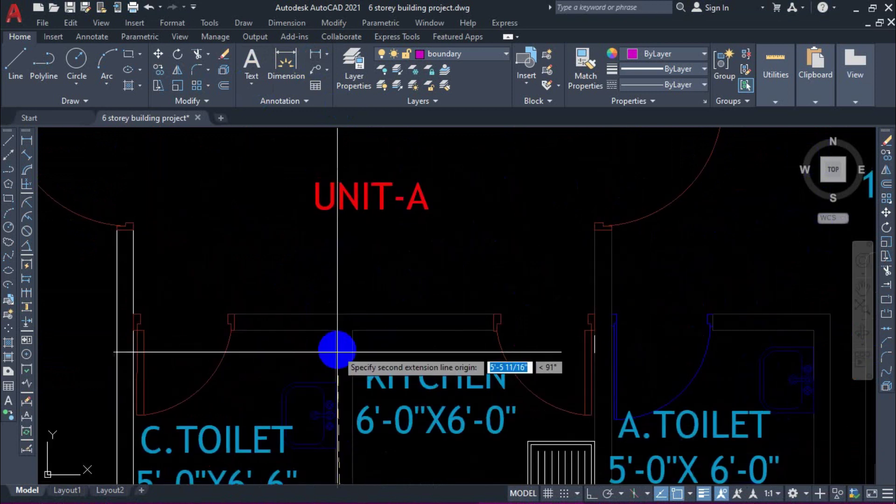
left_click(336, 315)
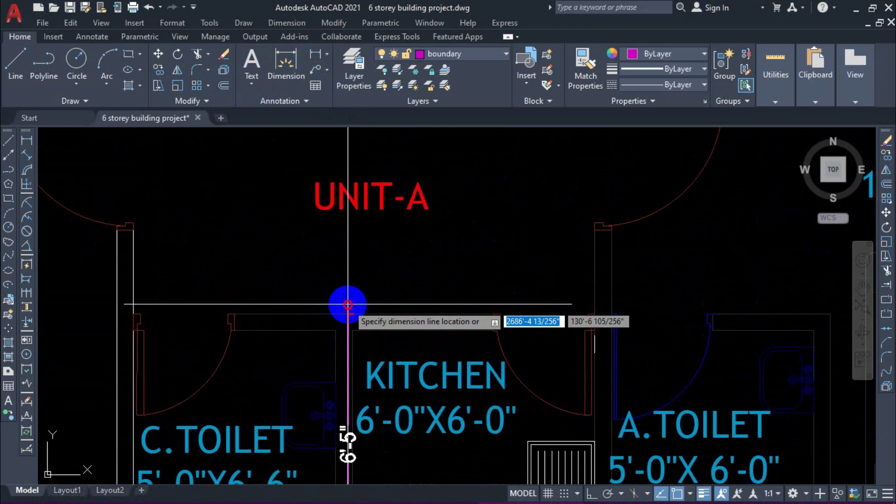
left_click(348, 305)
scroll(346, 299, "down", 2)
Switch to ETABS and draw a joint with a plan Y offset of 77 in from the new joint on grid 1.
mouse_move(532, 493)
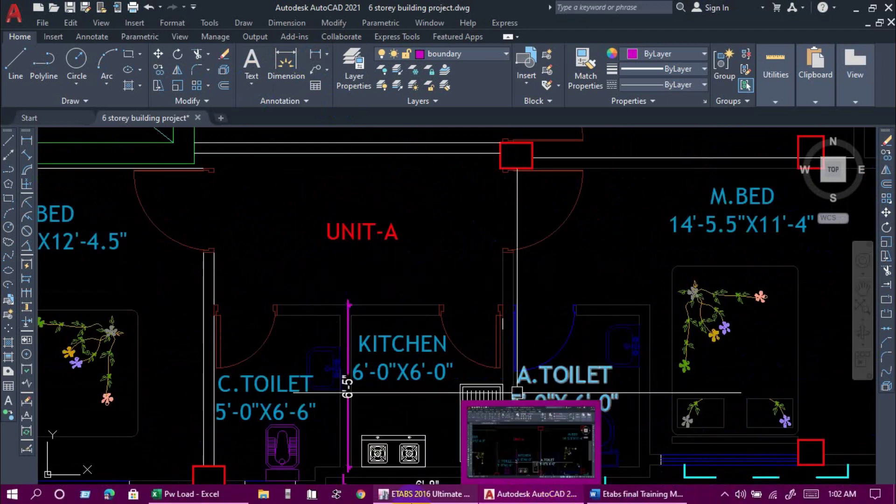
left_click(422, 493)
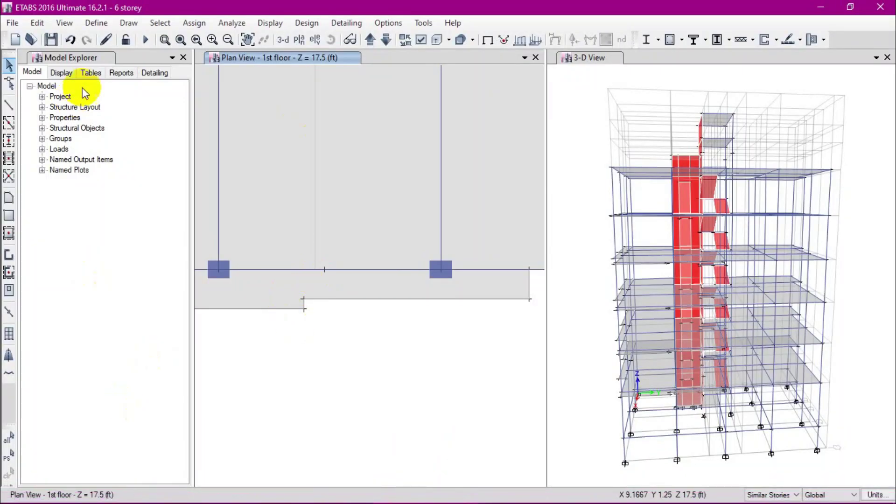
left_click(129, 24)
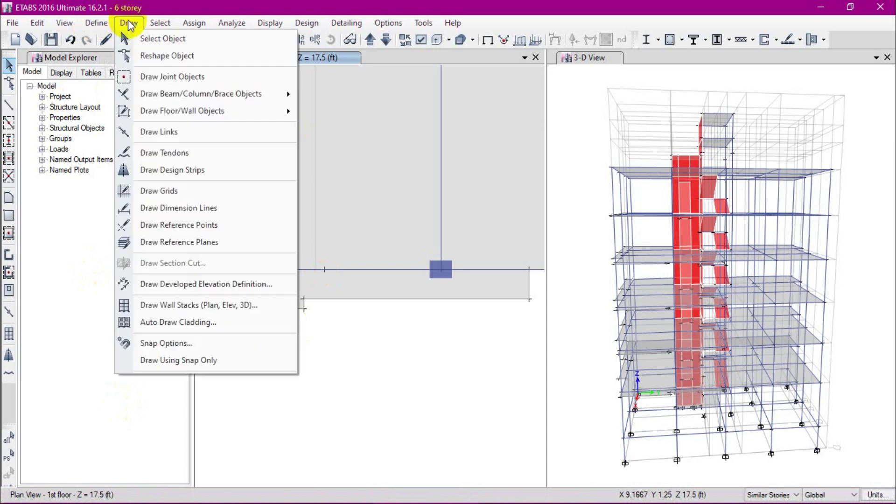
left_click(145, 75)
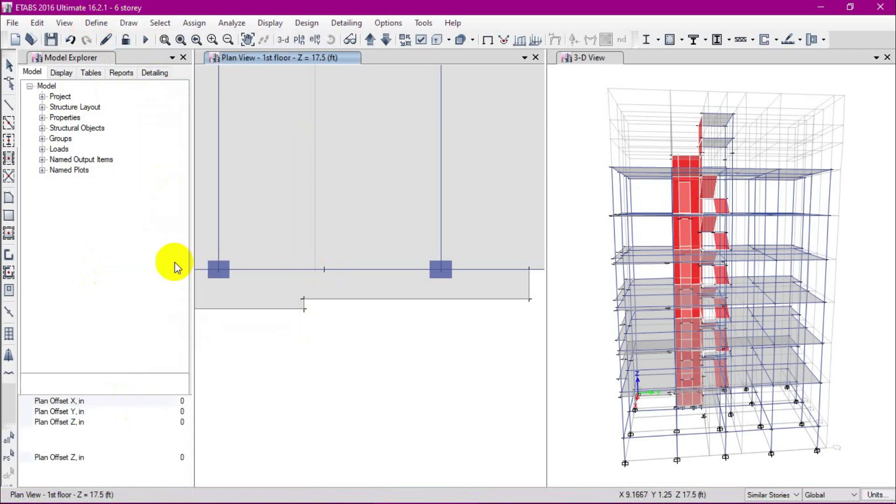
left_click(118, 411)
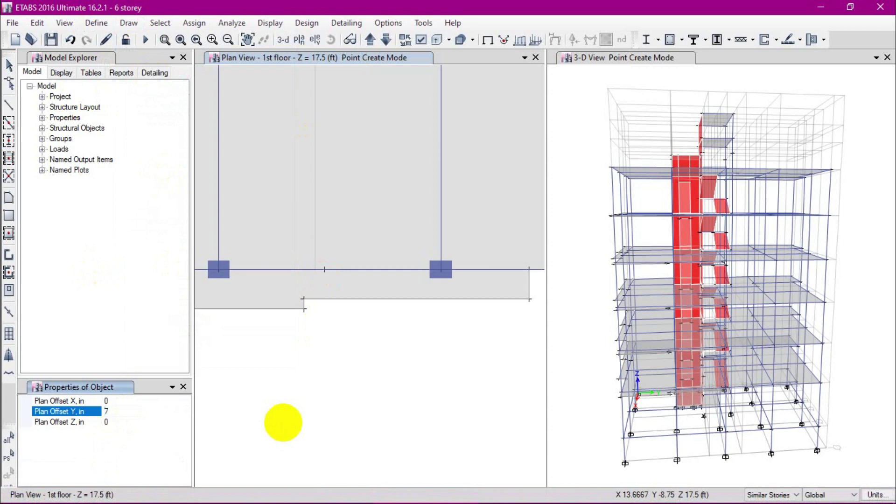
left_click(322, 270)
middle_click_drag(322, 165, 332, 219)
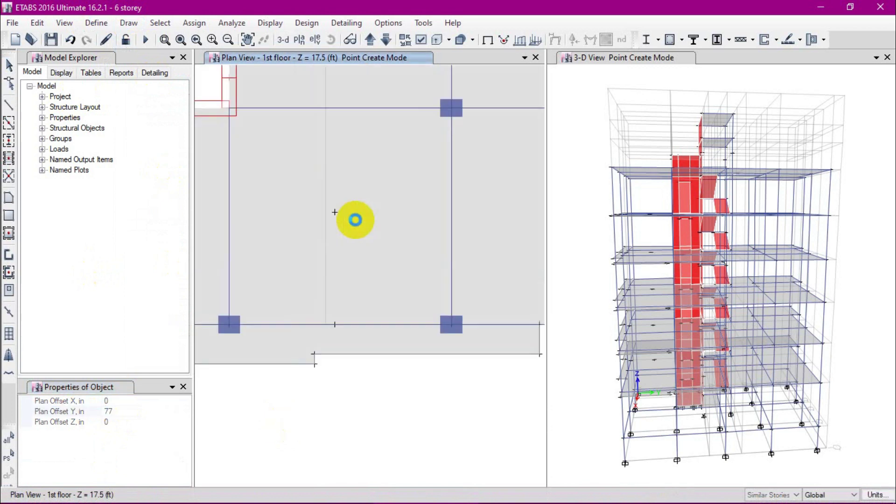
key("Escape")
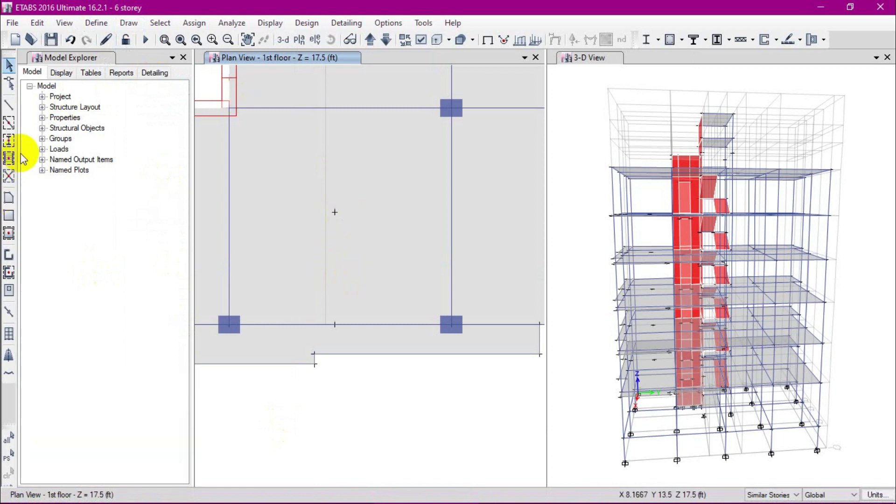
Draw a None-property frame line between the grid 1 joint and the joint offset 77 in, and close the object properties.
left_click(8, 106)
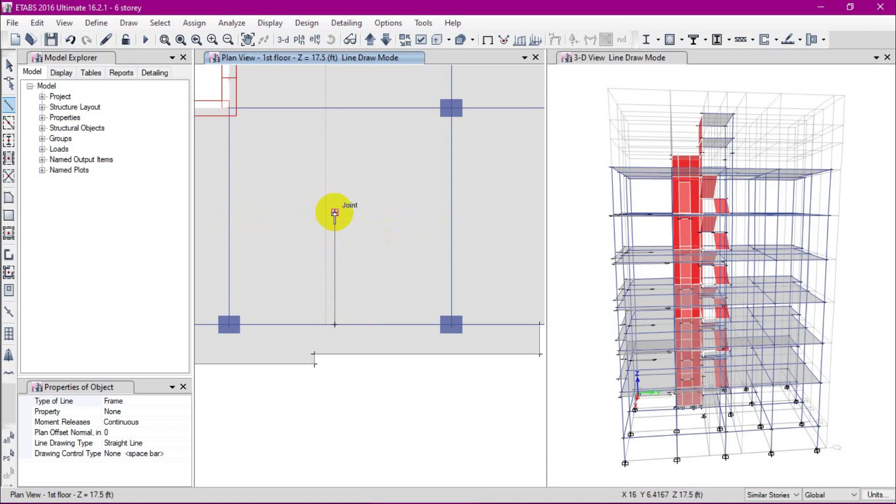
double_click(335, 212)
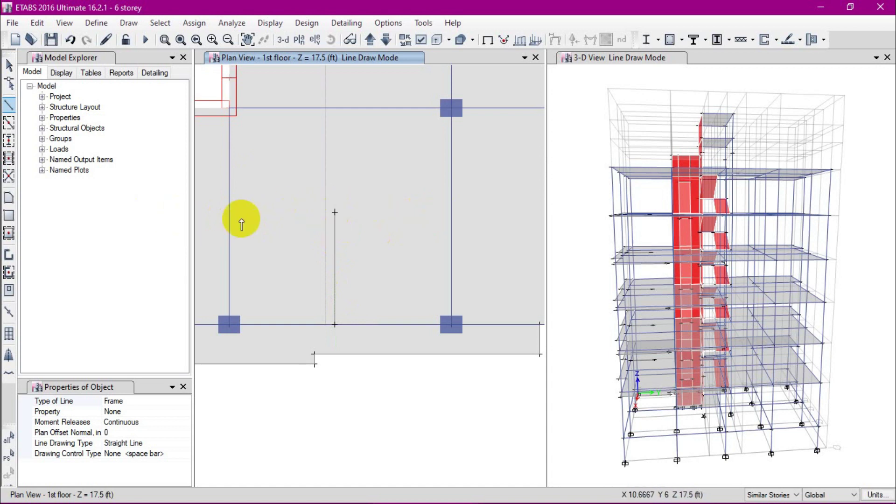
left_click(183, 386)
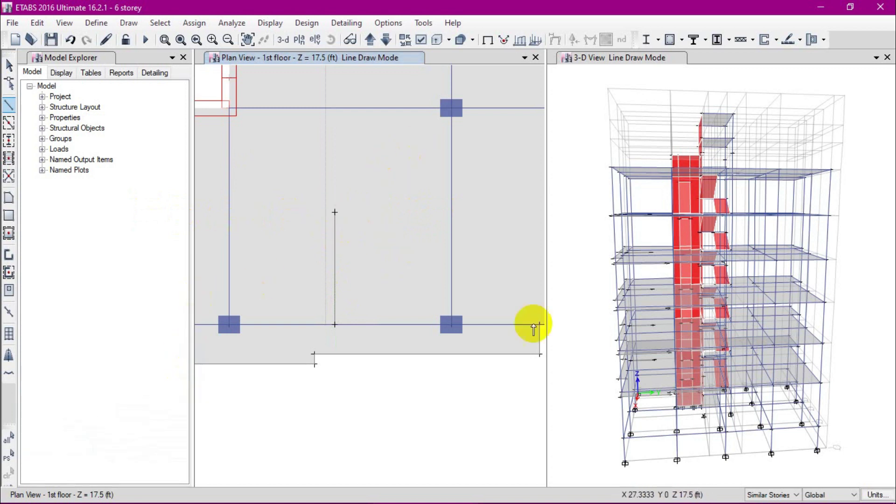
Set the snap options to joints, grid intersections, perpendicular projections, intelligent snaps and the architectural layer.
left_click(119, 22)
left_click(180, 341)
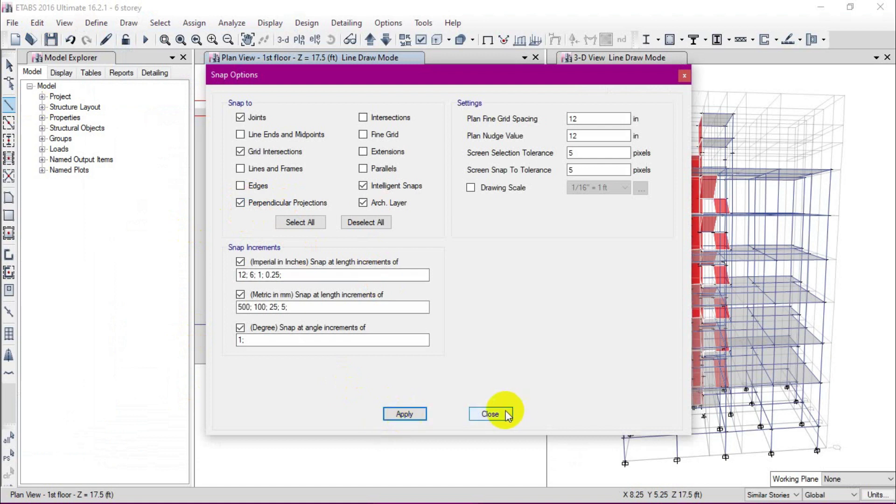
left_click(490, 414)
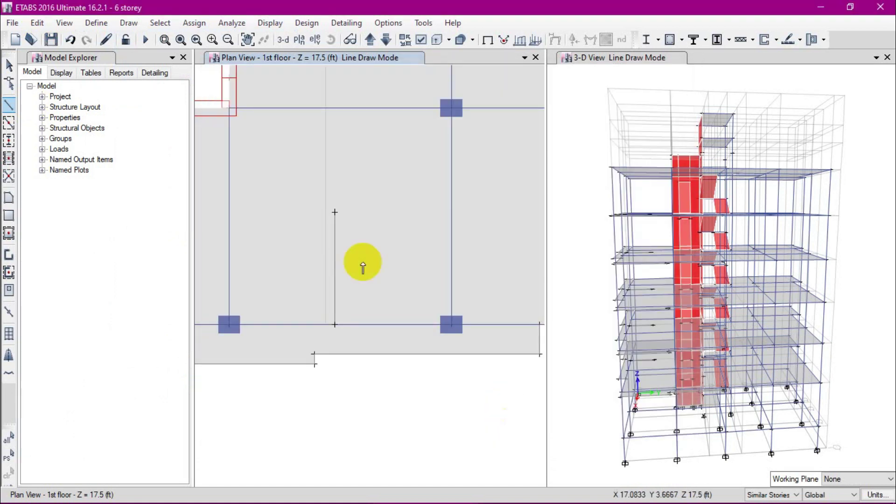
Draw None-property frame lines from the partition's inner joint perpendicular to the beams on both sides, then end drawing.
left_click(334, 213)
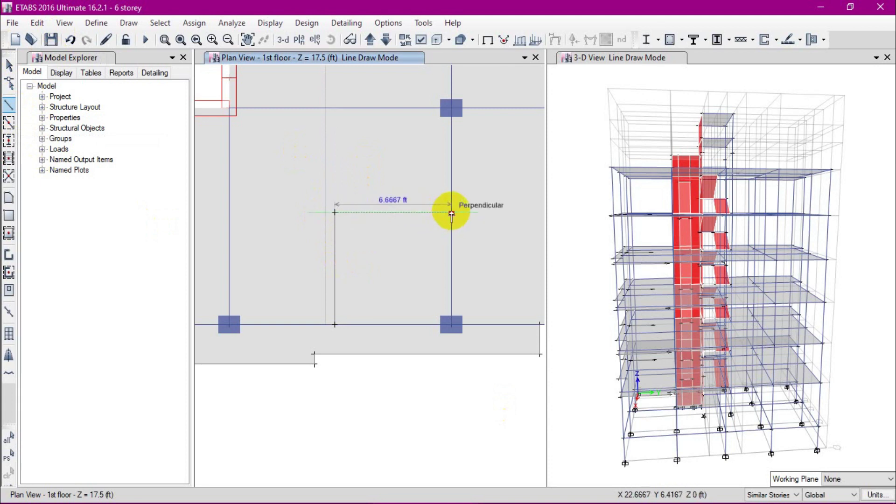
left_click(451, 213)
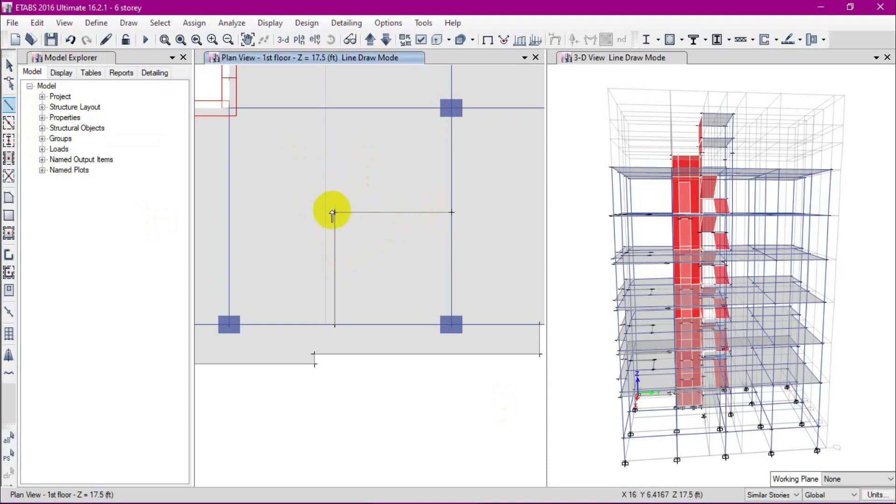
left_click(334, 212)
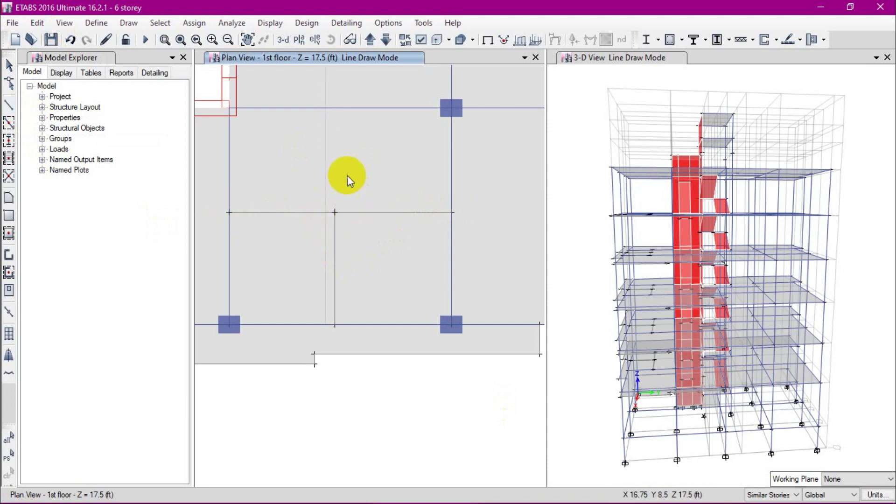
Compare the toilet and kitchen walls on AutoCAD's typical floor plan with the beam layout plan, and return to ETABS.
left_click(583, 494)
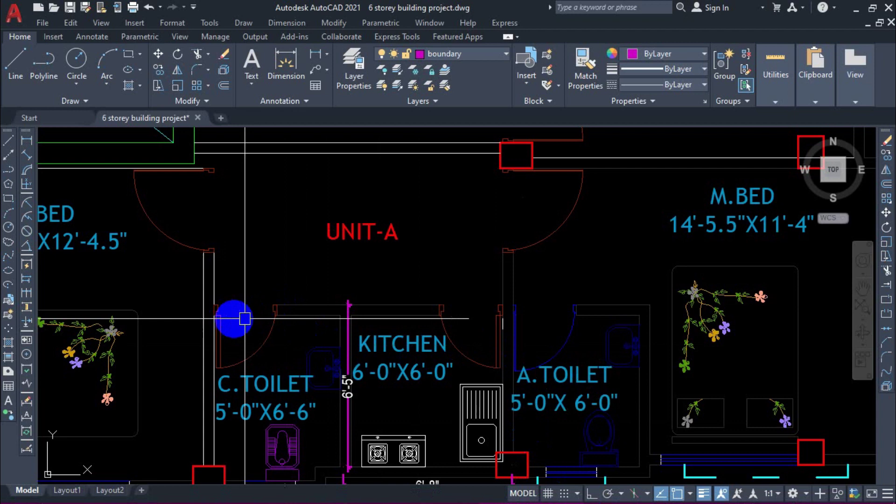
left_click(427, 496)
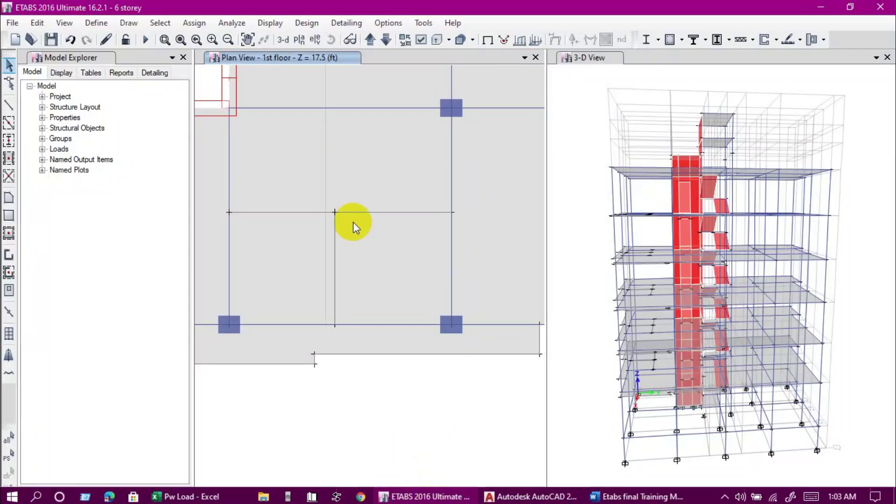
scroll(353, 227, "down", 3)
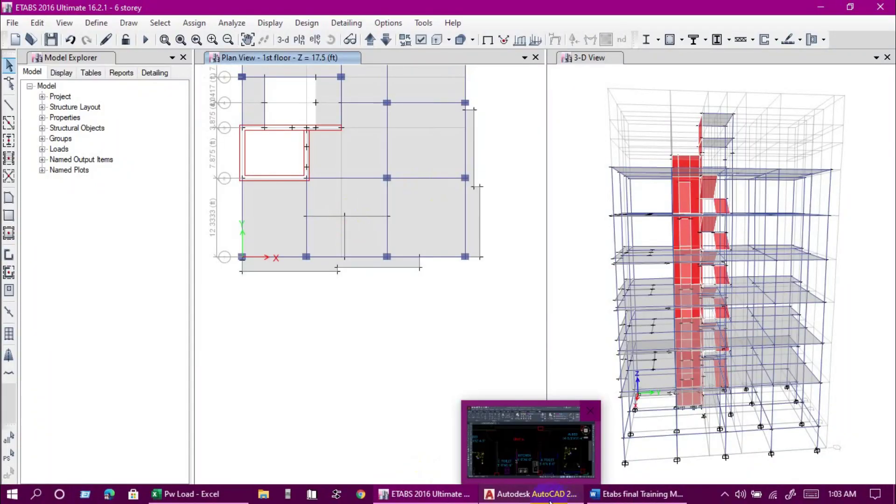
left_click(549, 496)
scroll(440, 209, "down", 4)
scroll(392, 202, "up", 4)
scroll(392, 201, "down", 1)
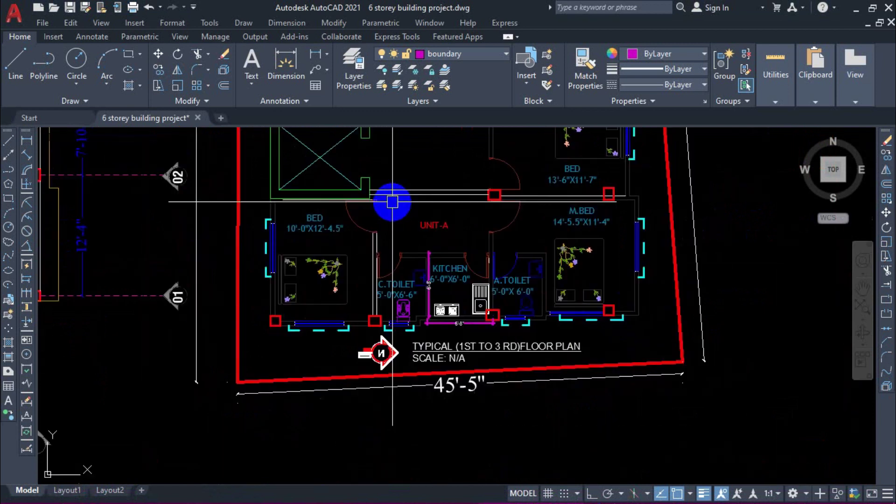
middle_click_drag(420, 187, 374, 350)
middle_click_drag(394, 214, 344, 400)
middle_click_drag(358, 228, 389, 304)
mouse_move(345, 255)
middle_mouse_down()
mouse_move(480, 190)
mouse_move(578, 177)
middle_mouse_up()
scroll(480, 190, "down", 2)
scroll(450, 176, "up", 2)
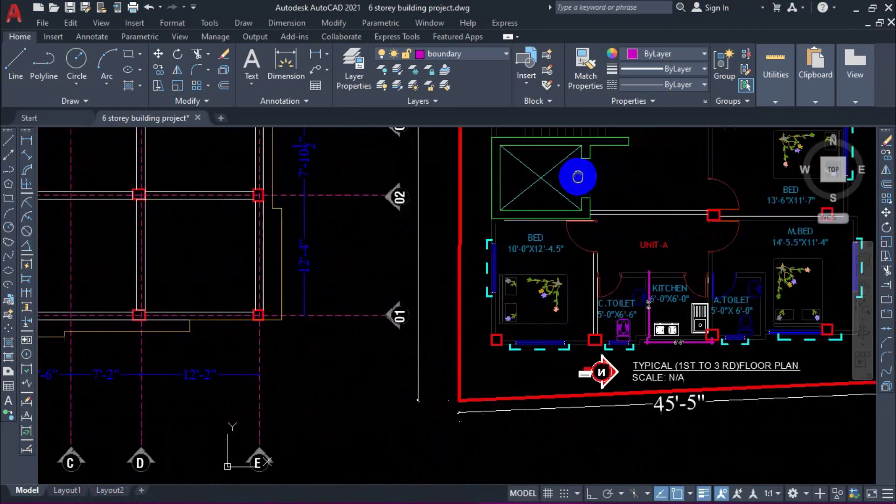
middle_click_drag(238, 217, 653, 190)
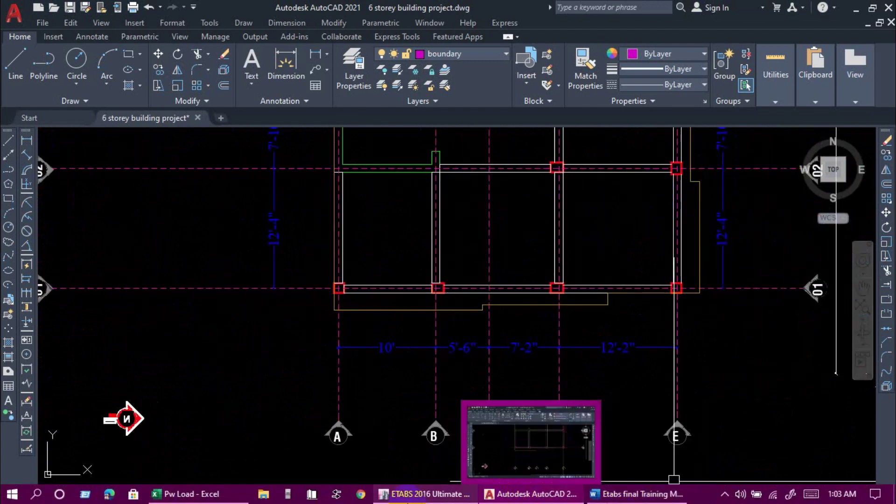
left_click(405, 493)
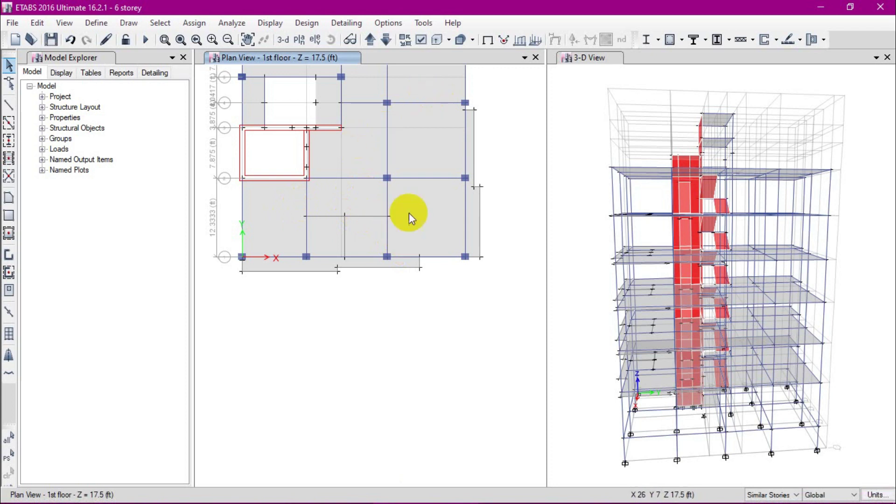
Select the null lines along the projecting slab edges outside grid 1 on the 1st floor plan.
scroll(242, 272, "up", 5)
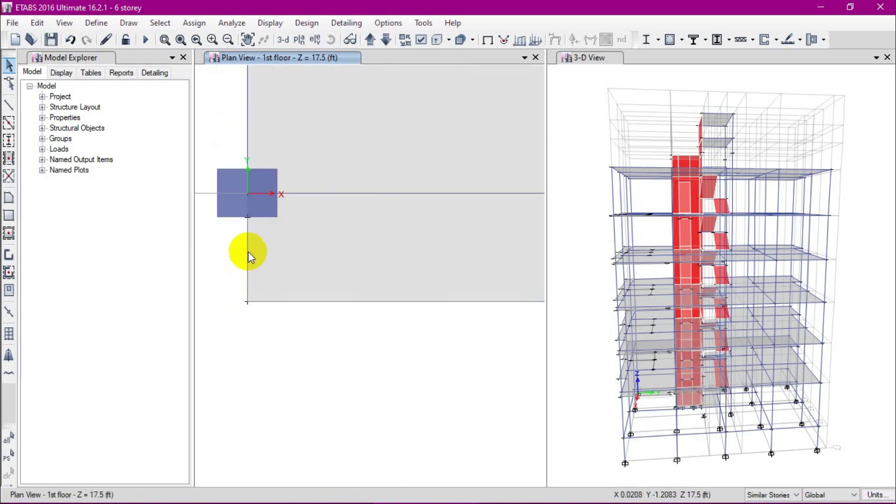
left_click(269, 301)
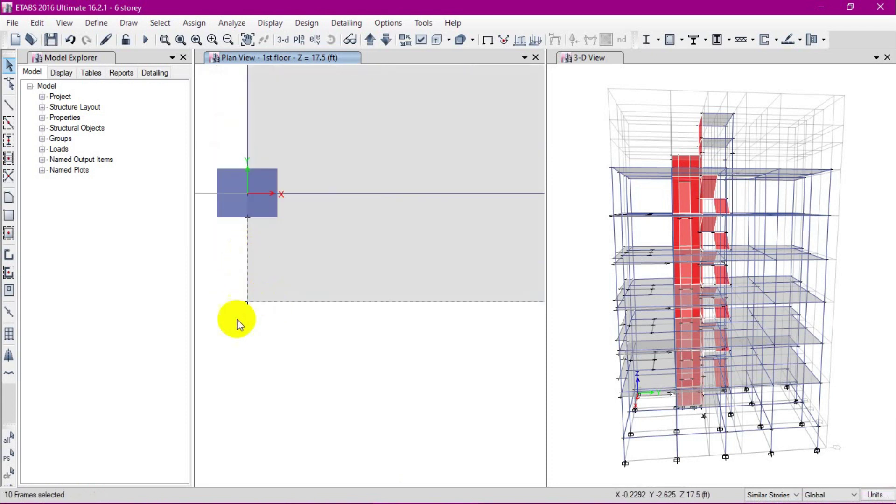
scroll(237, 320, "down", 3)
middle_click_drag(448, 316, 324, 312)
scroll(373, 301, "up", 3)
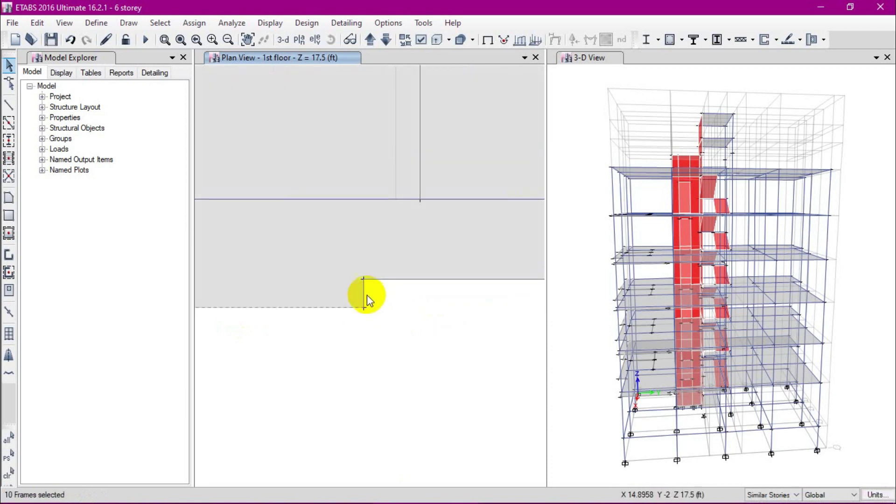
scroll(368, 315, "down", 3)
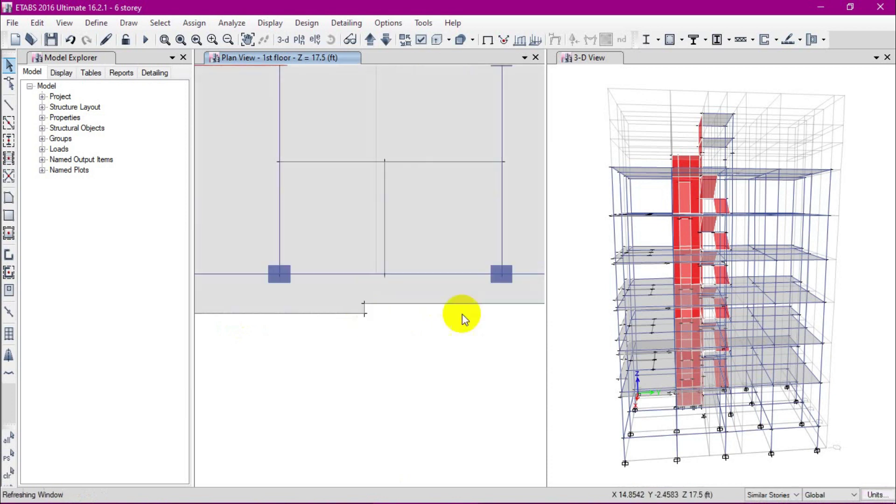
middle_click_drag(490, 308, 216, 303)
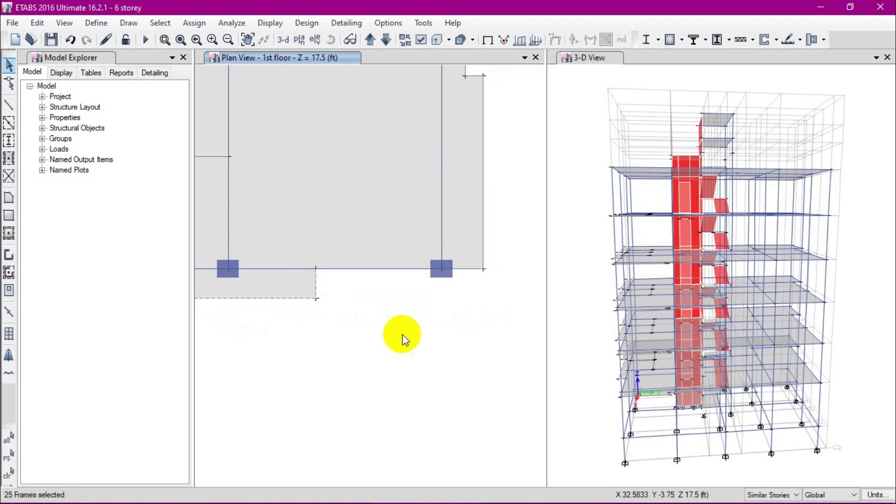
Add the toilet and kitchen partition null lines to the selection.
scroll(403, 335, "down", 5)
scroll(385, 315, "up", 2)
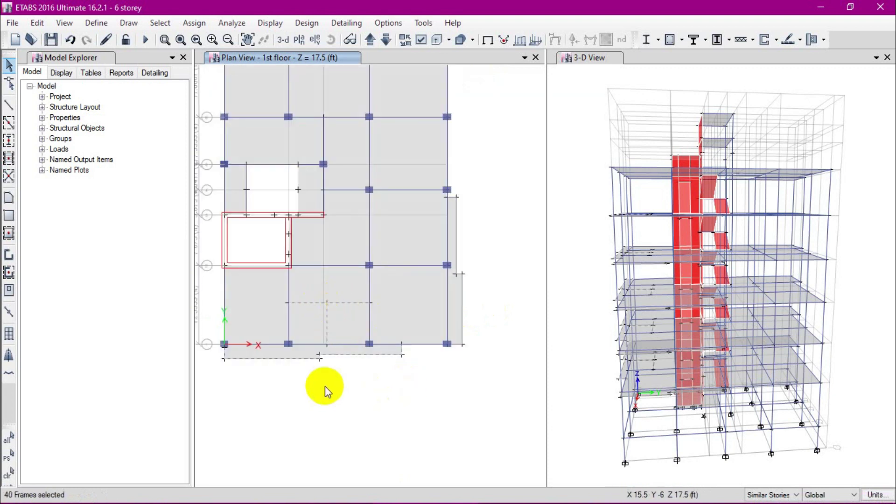
scroll(316, 354, "up", 3)
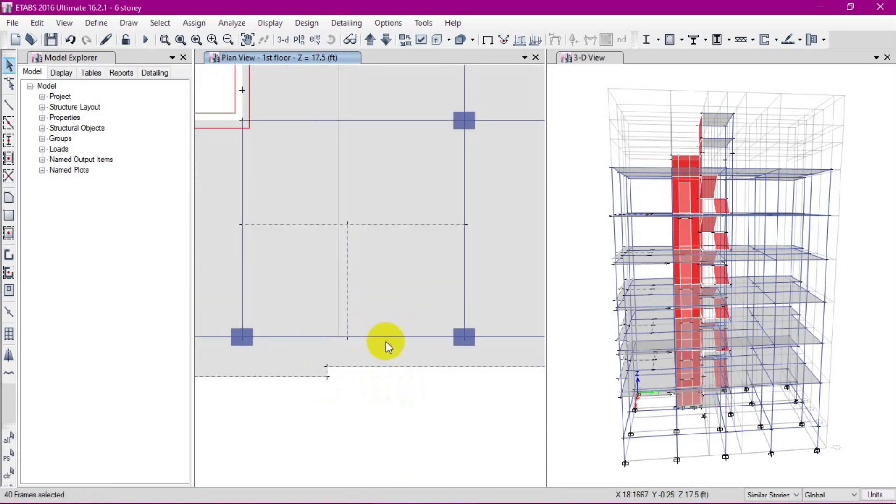
scroll(387, 344, "down", 3)
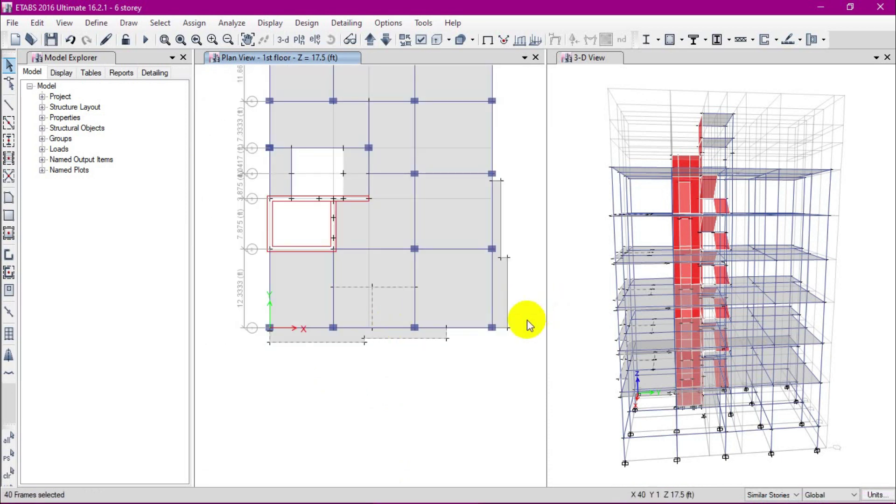
Add the null lines along the projecting slab edges outside grid E to the selection.
scroll(508, 324, "up", 3)
left_click(491, 333)
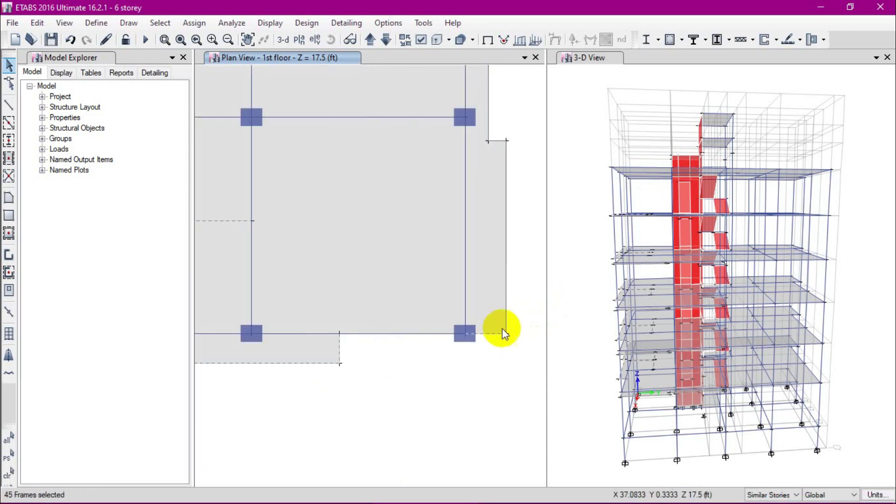
left_click(506, 257)
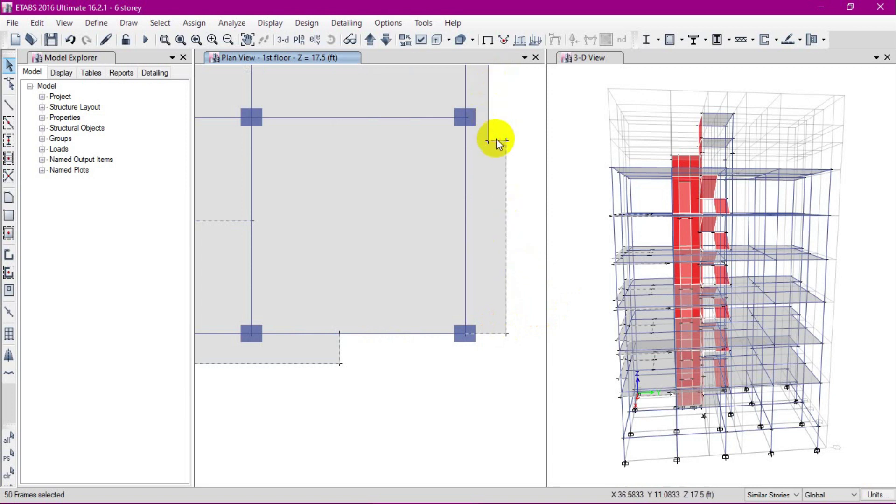
left_click(488, 127)
middle_click_drag(520, 95, 451, 294)
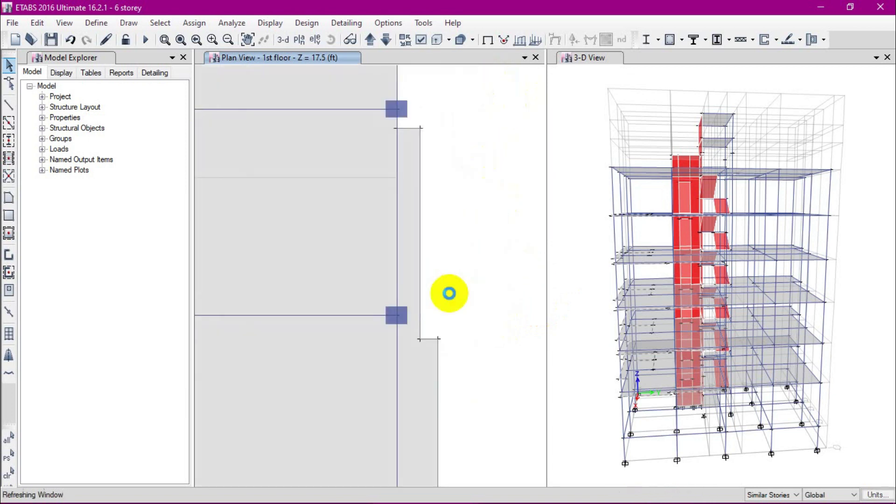
left_click(402, 128)
scroll(502, 138, "down", 3)
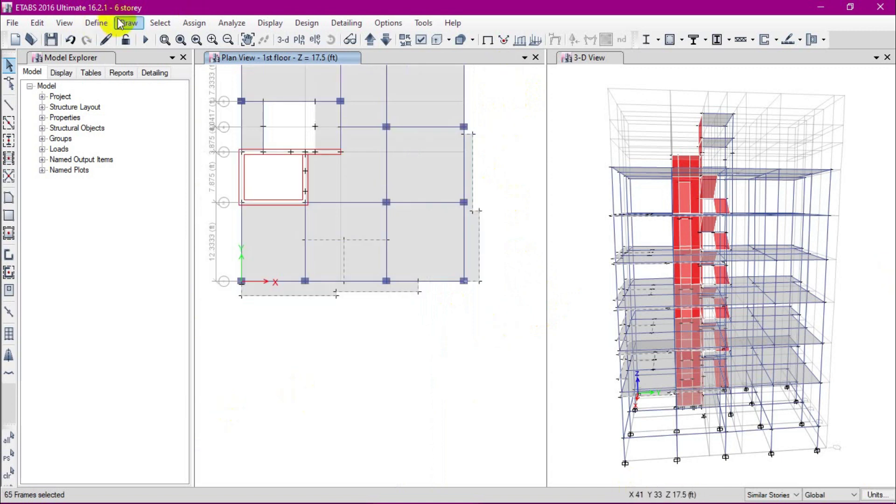
Assign a uniform gravity load of 0.480 kip/ft in load pattern P.W to the selected lines, replacing existing loads.
left_click(191, 23)
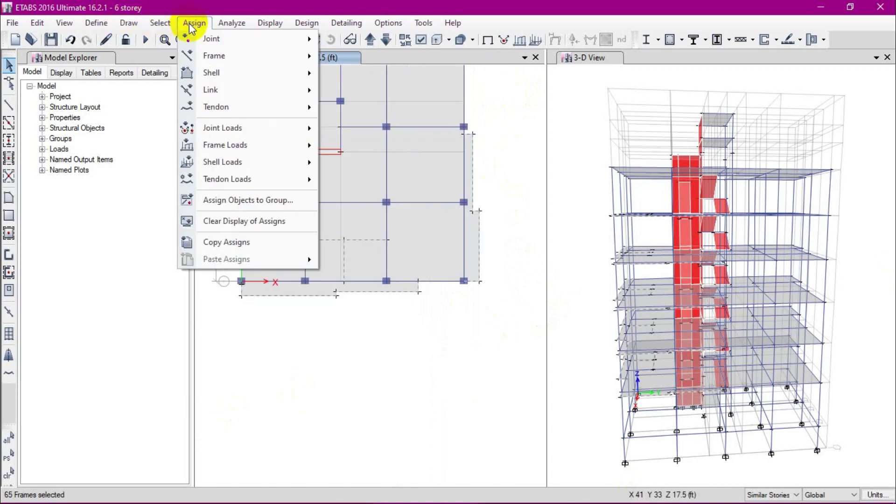
mouse_move(232, 146)
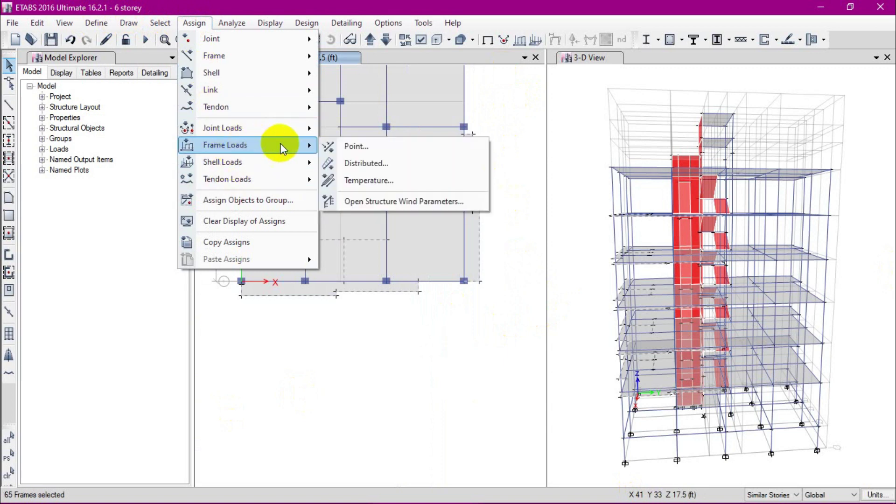
left_click(379, 159)
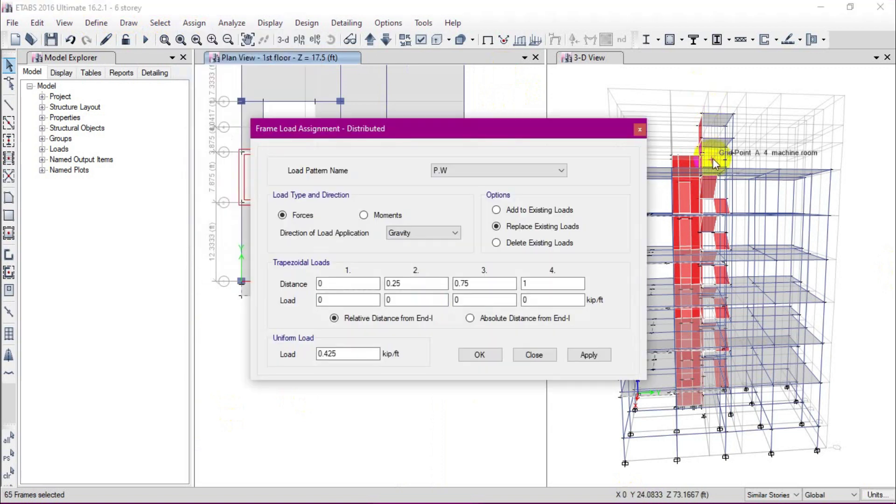
left_click(342, 356)
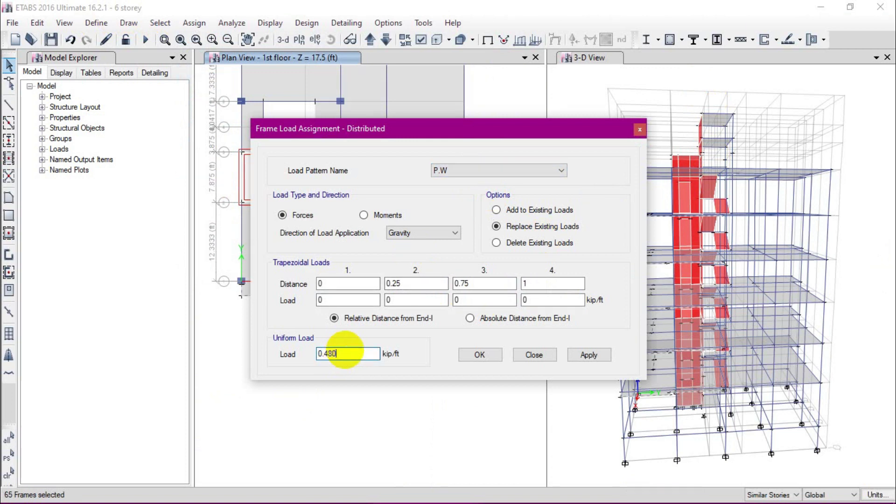
left_click(591, 356)
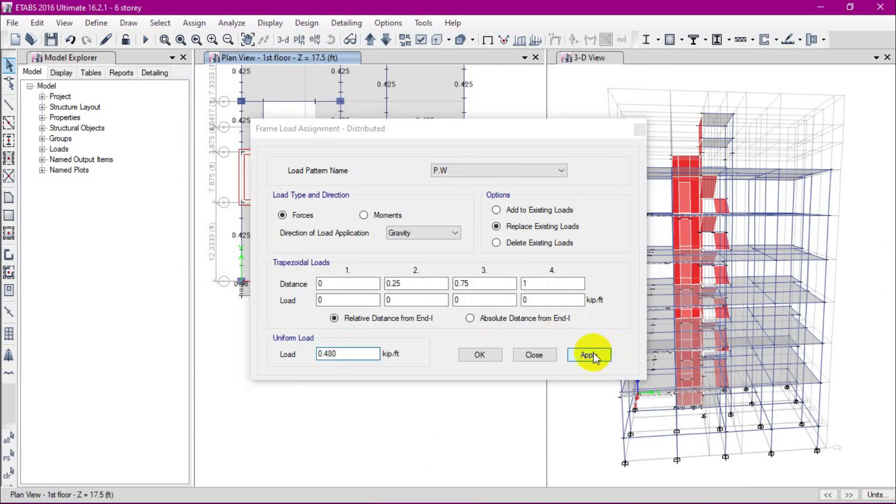
left_click(494, 356)
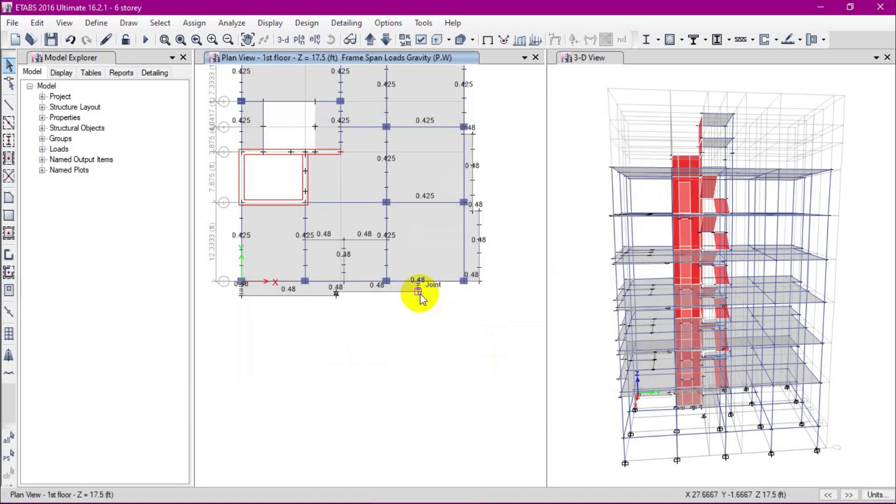
scroll(419, 294, "up", 3)
scroll(420, 295, "down", 3)
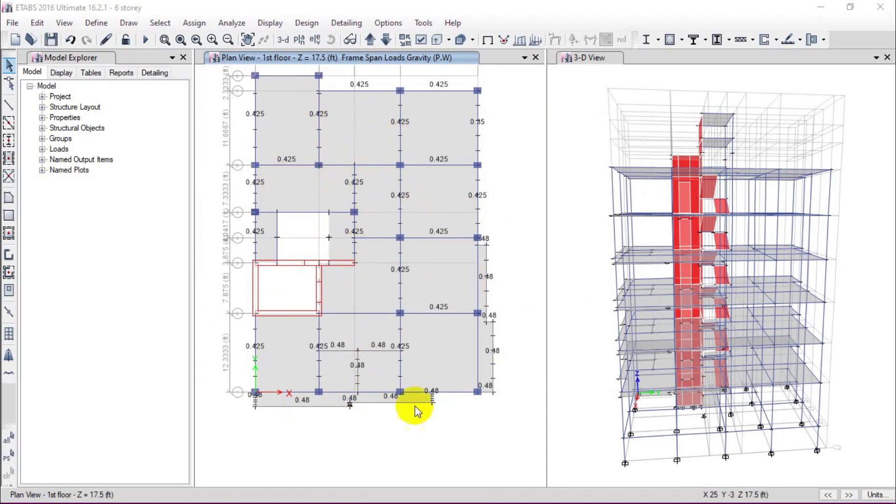
Bring the plan view up from the 1st floor to the stair top level.
left_click(506, 154)
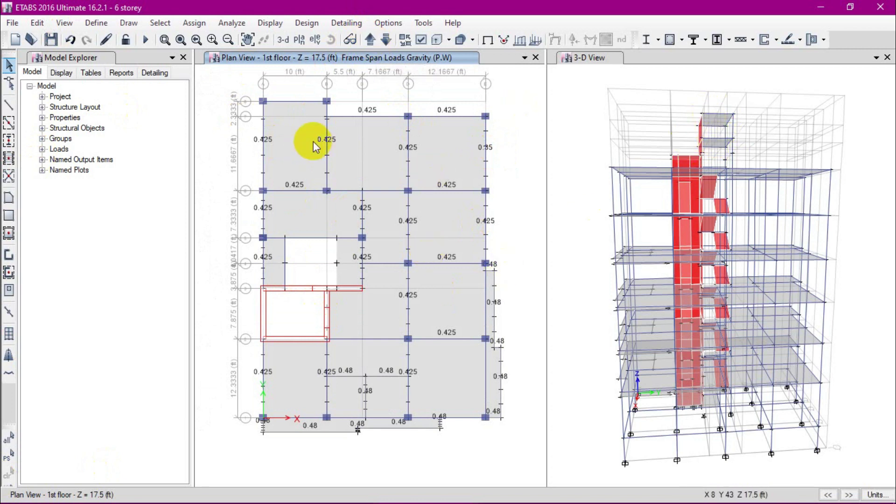
left_click(369, 40)
left_click(370, 40)
left_click(370, 40)
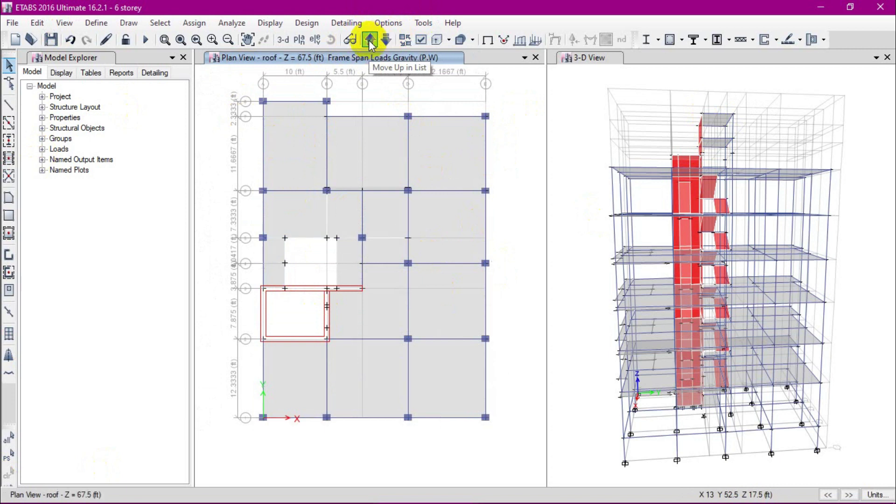
left_click(370, 40)
left_click(370, 40)
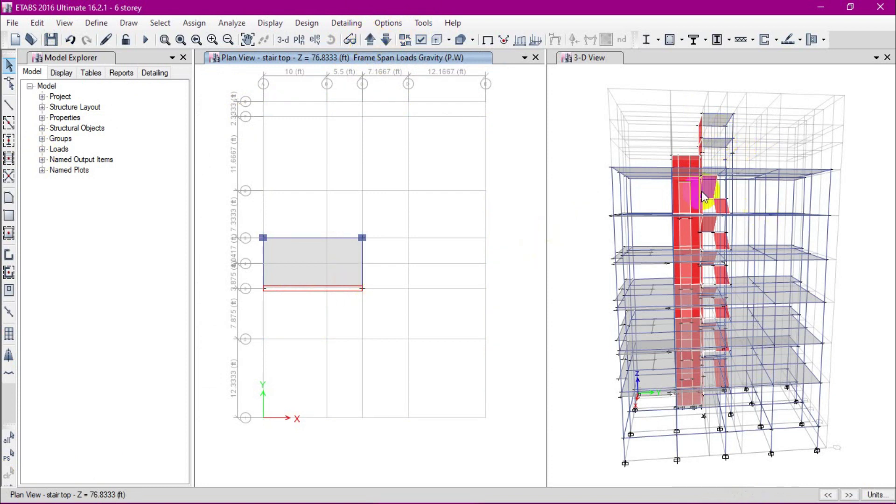
Draw a dimension line for the stair top slab's length, offset outside its upper edge between the two corner columns.
left_click(299, 275)
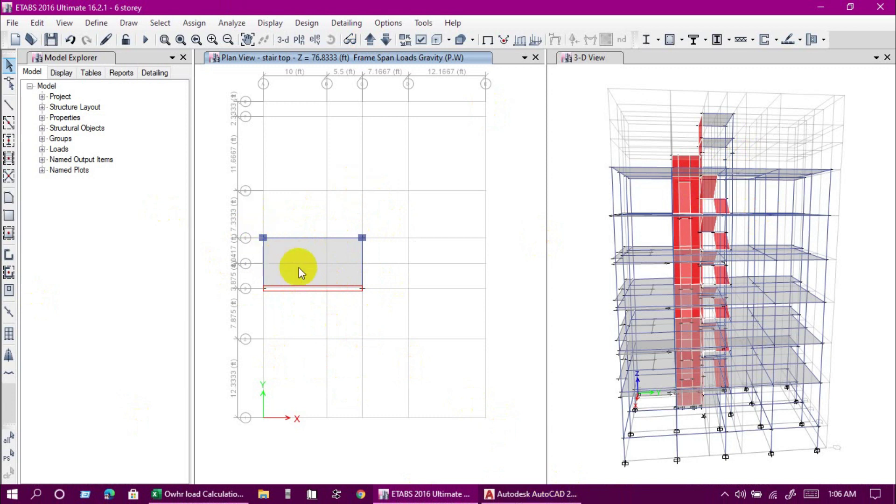
scroll(262, 243, "up", 3)
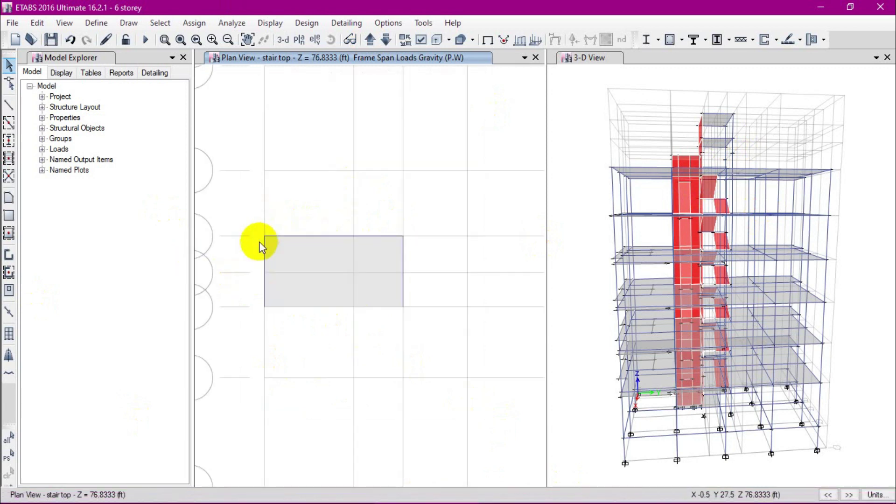
mouse_move(316, 200)
middle_mouse_down()
mouse_move(238, 173)
mouse_move(269, 185)
middle_mouse_up()
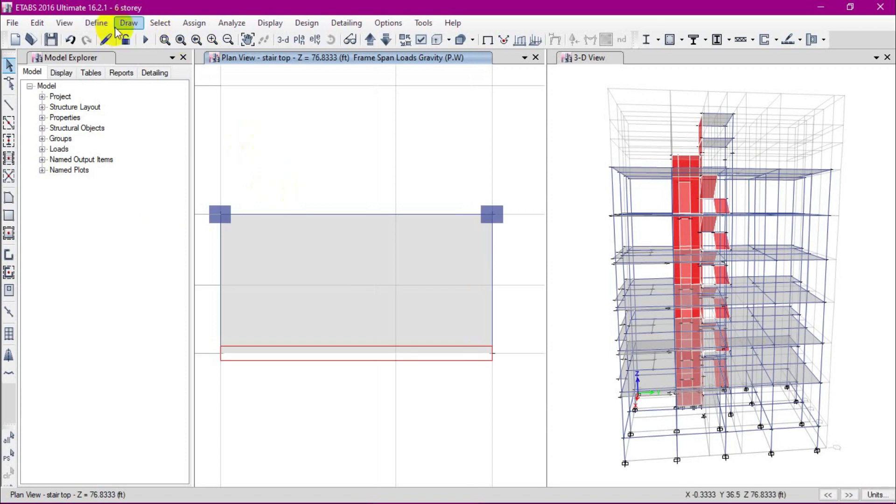
left_click(117, 28)
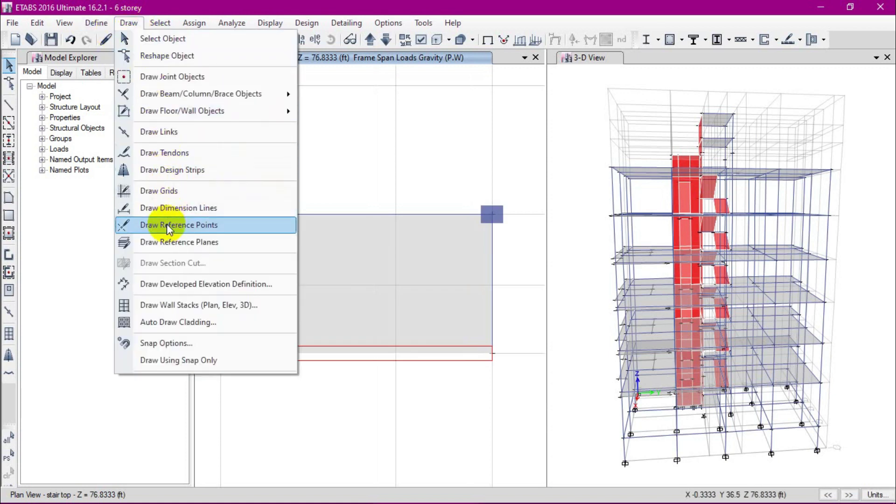
left_click(186, 208)
left_click(220, 214)
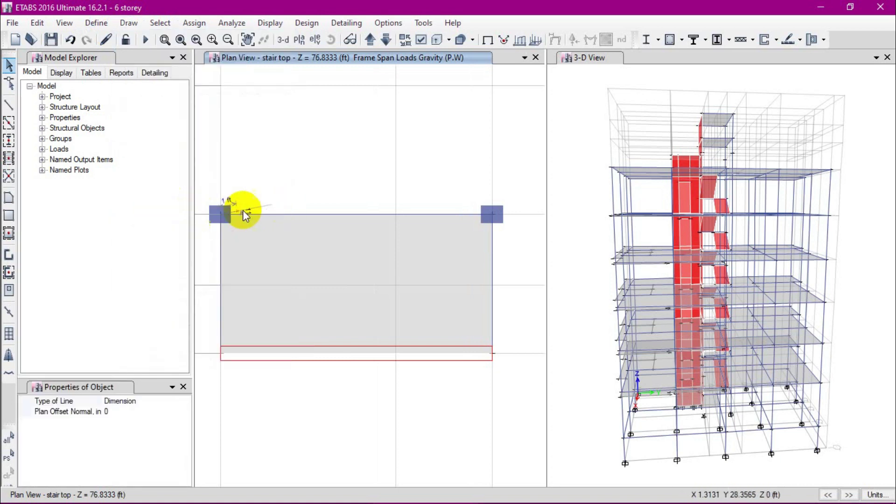
left_click(493, 216)
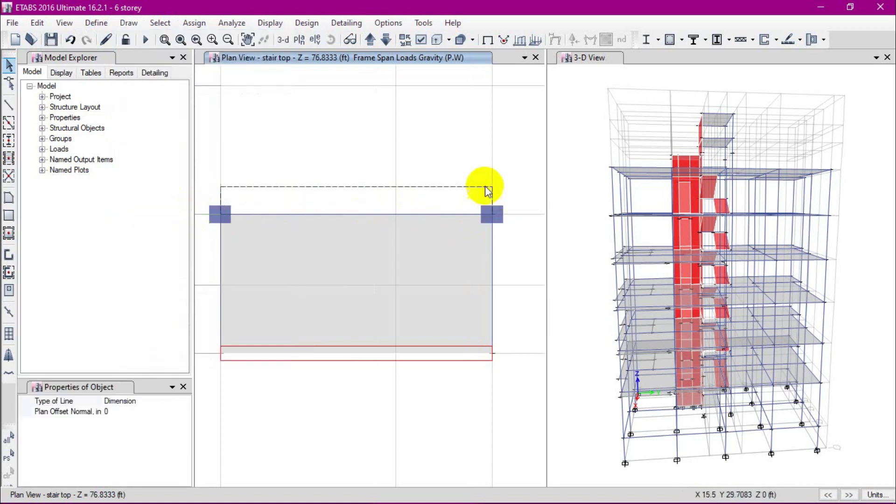
left_click(351, 184)
Draw a dimension line for the stair top slab's width along its right edge.
left_click(129, 22)
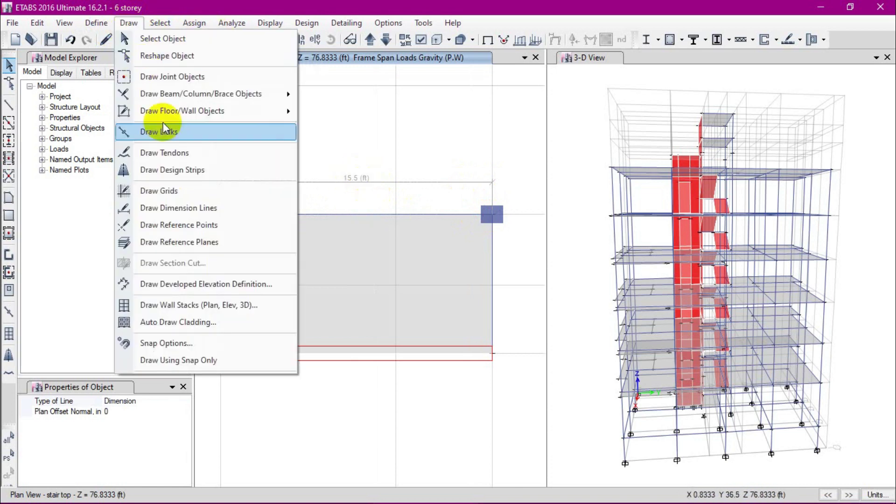
left_click(180, 208)
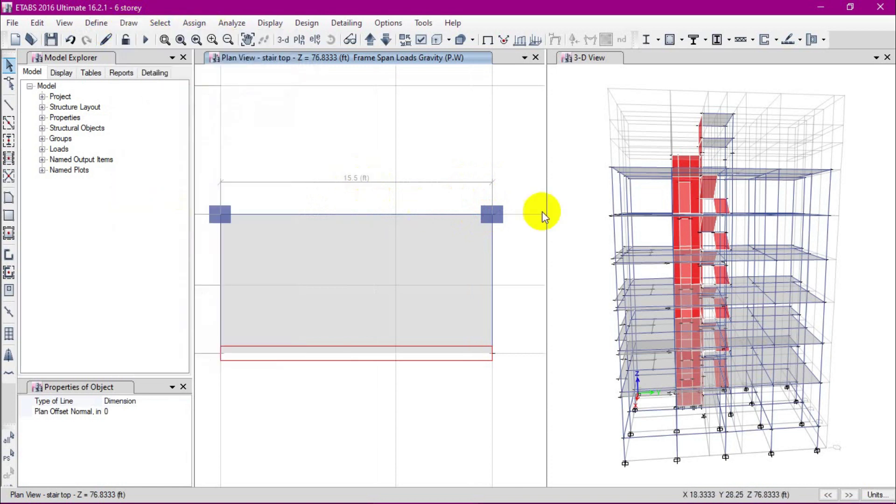
left_click(492, 214)
left_click(492, 354)
left_click(508, 354)
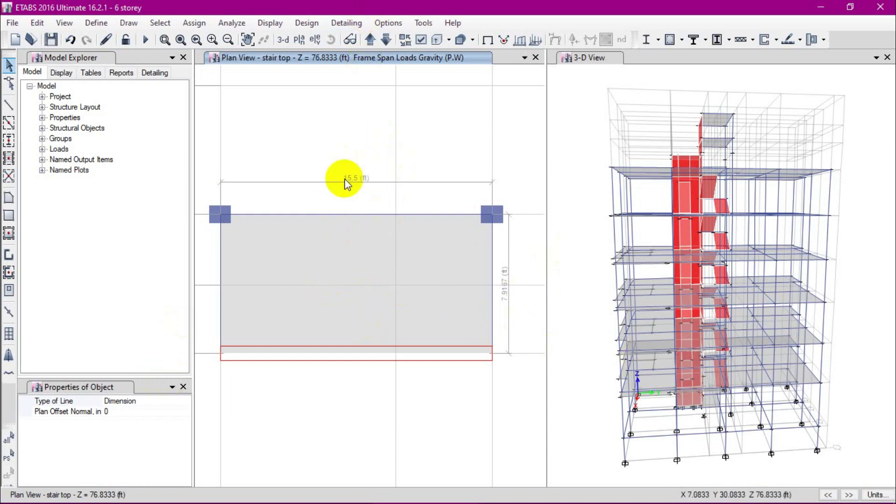
In the Owhr load Calculation workbook in Excel, set the owhr length to 15.5 ft and the owhr width to 7.92 ft.
mouse_move(509, 502)
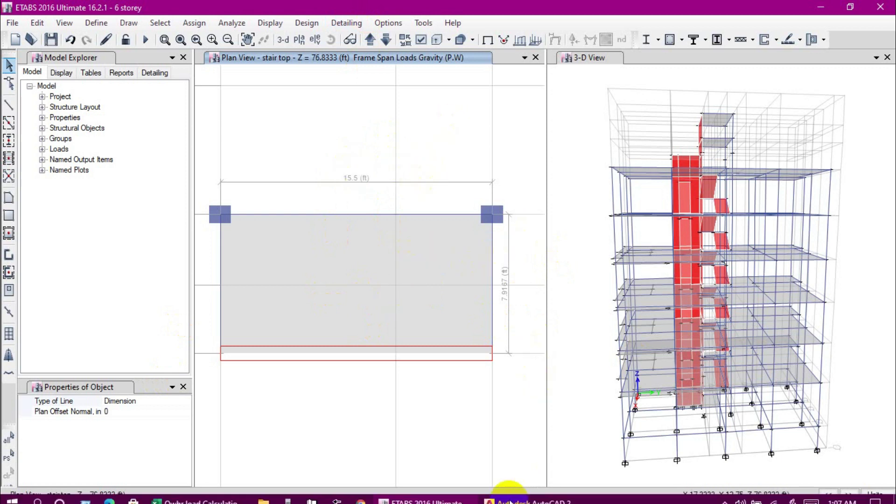
left_click(196, 501)
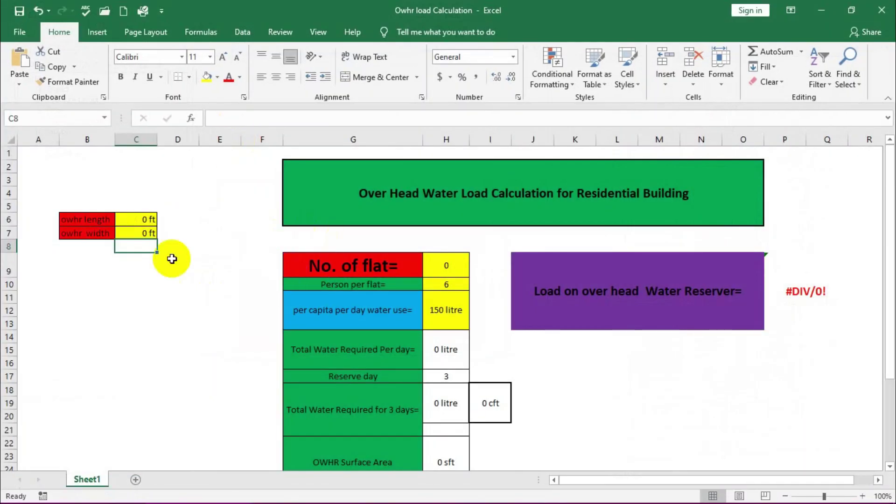
left_click_drag(135, 219, 138, 233)
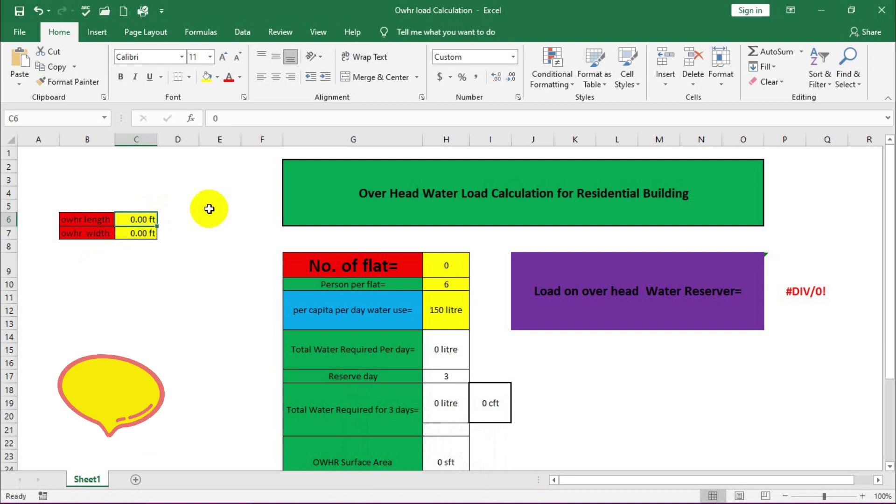
type("15")
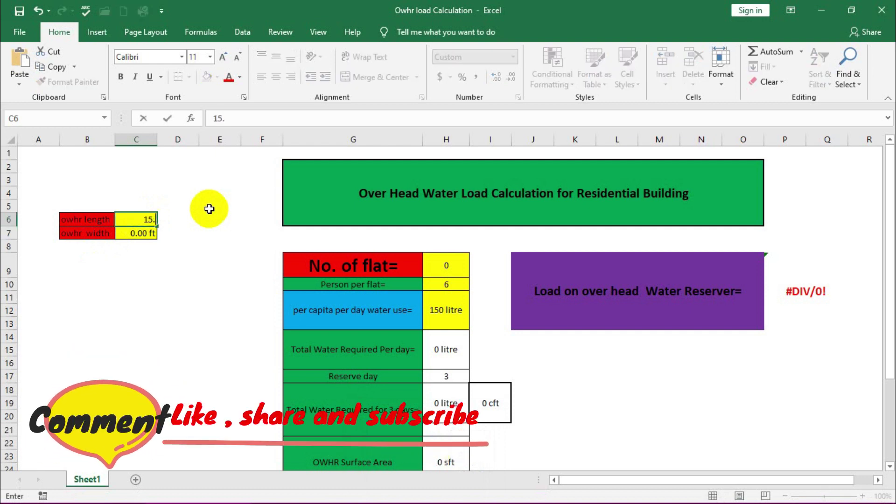
type(".5")
key("Return")
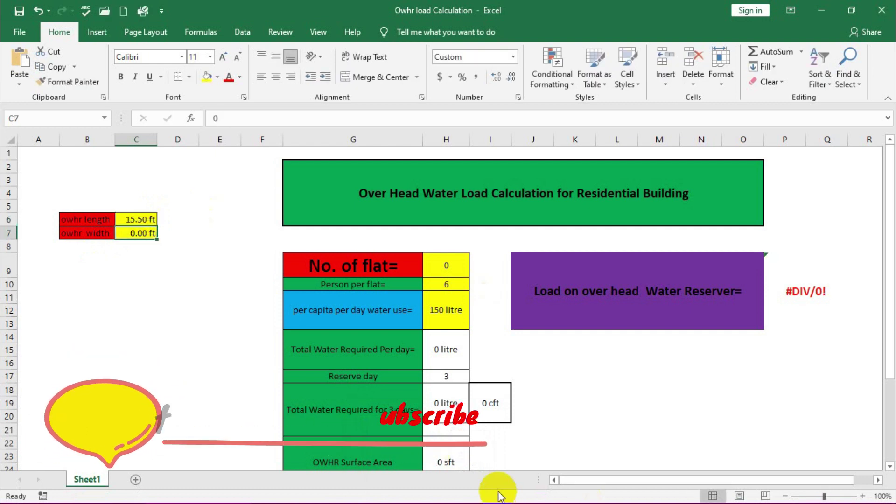
mouse_move(214, 502)
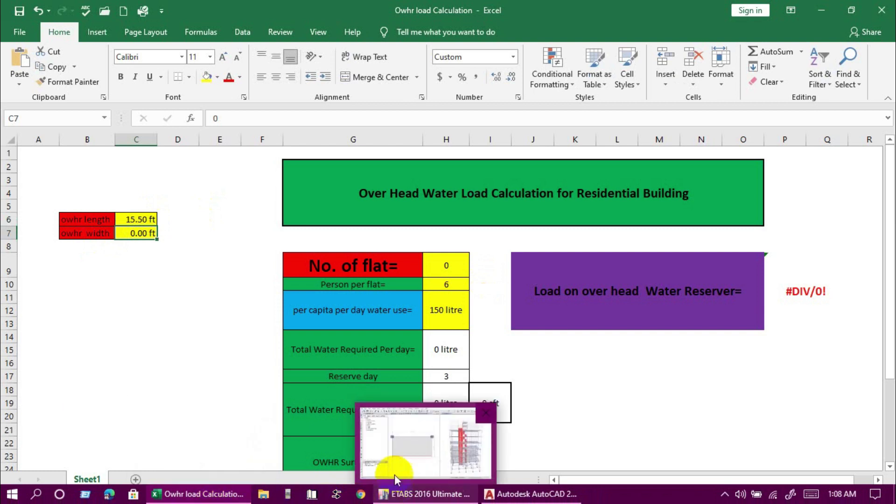
mouse_move(394, 455)
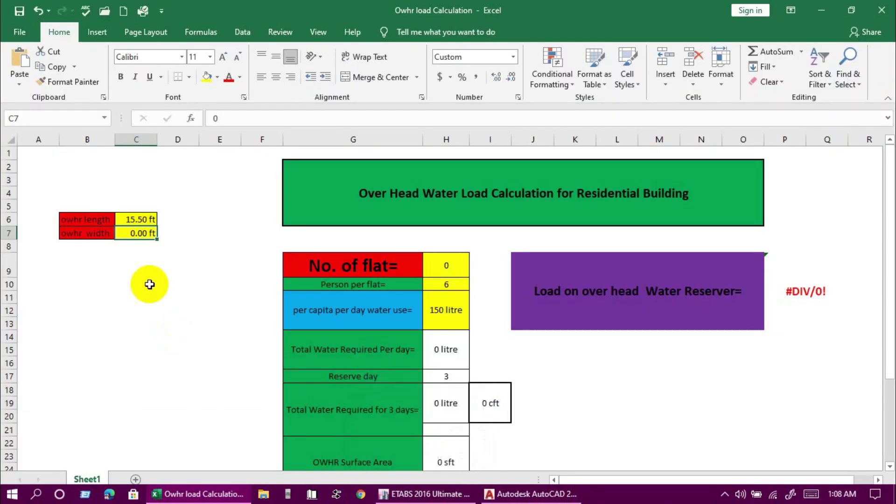
type("7.92")
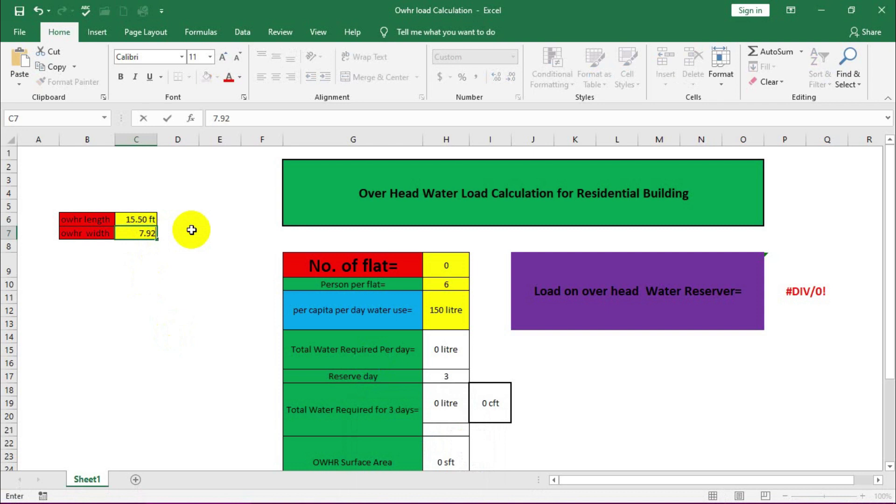
key("Return")
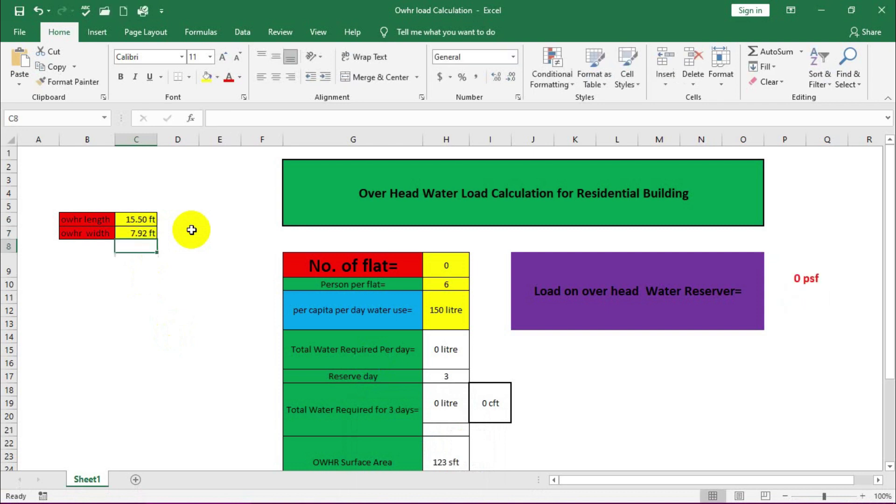
Switch to the AutoCAD drawing, examine the typical floor plan for the units per floor, and return to the ETABS model.
left_click(449, 263)
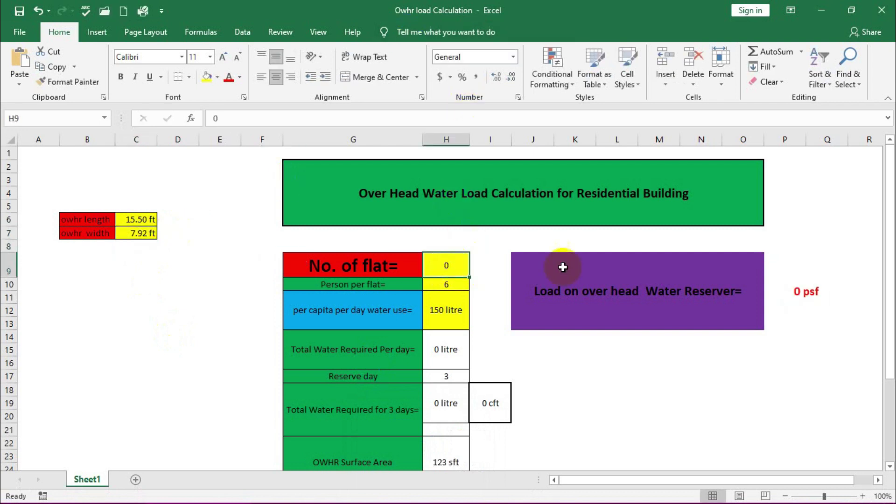
left_click(498, 449)
scroll(447, 280, "down", 5)
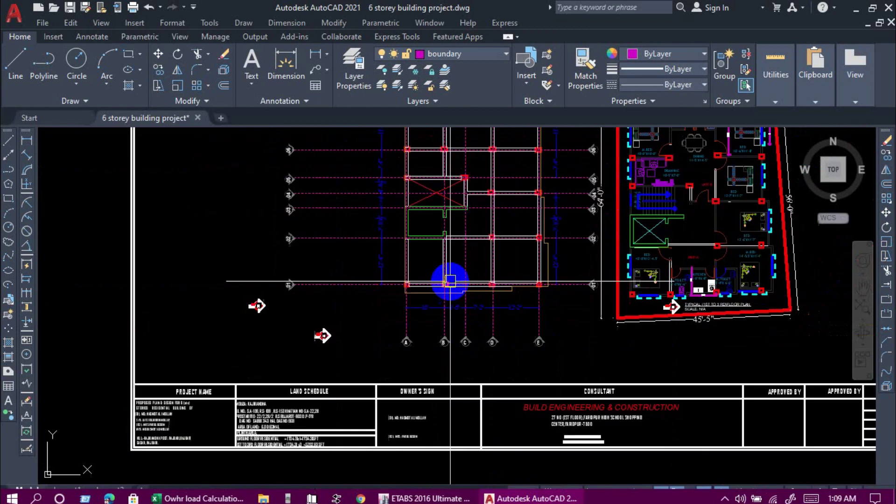
scroll(499, 176, "up", 1)
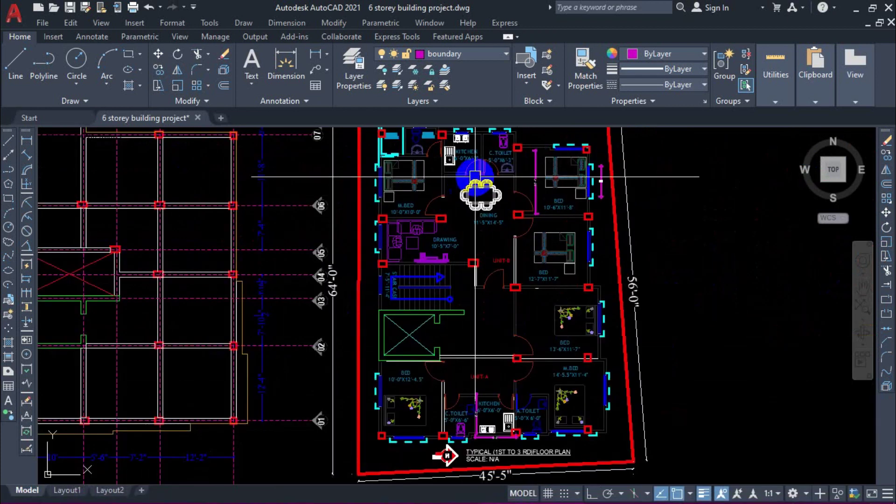
scroll(499, 177, "down", 1)
scroll(479, 373, "up", 1)
middle_click_drag(487, 201, 522, 179)
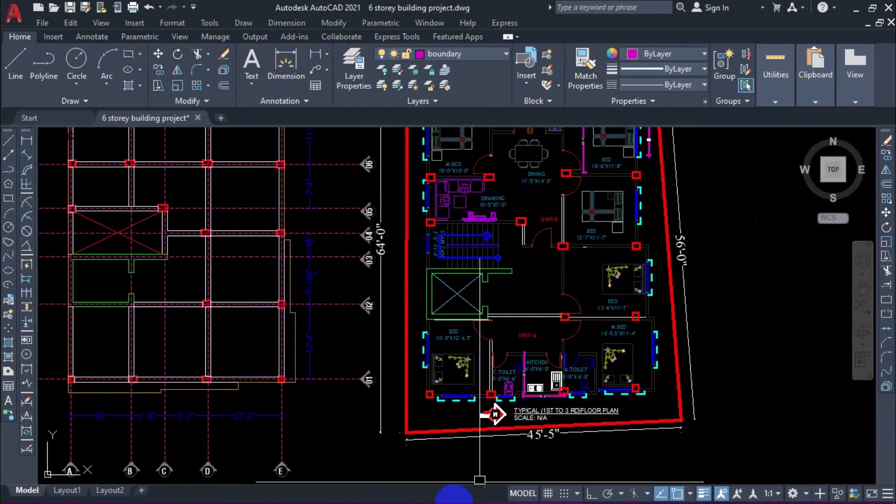
mouse_move(450, 495)
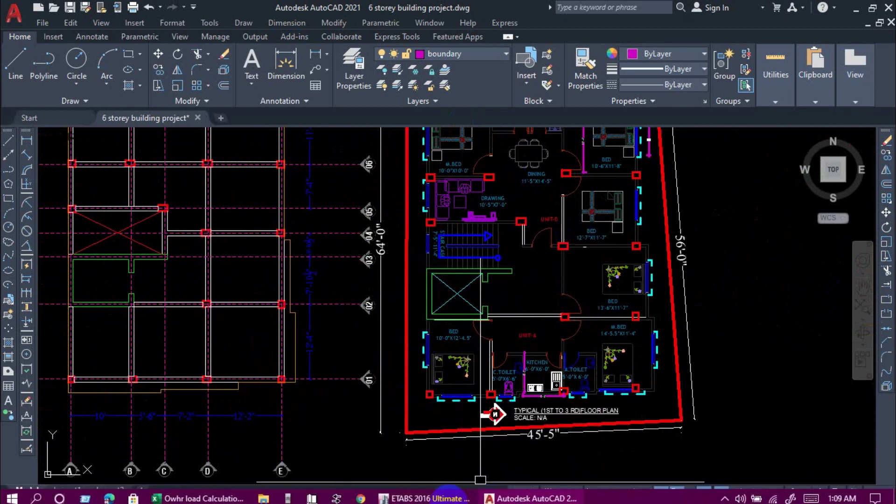
left_click(444, 496)
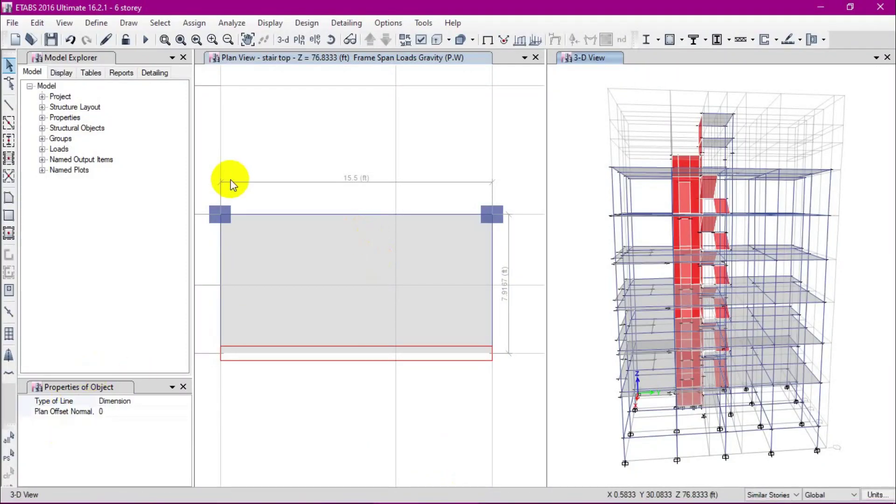
Set the number of flats to 10 in the Excel workbook and review the calculated load on the overhead water reserver.
left_click(182, 495)
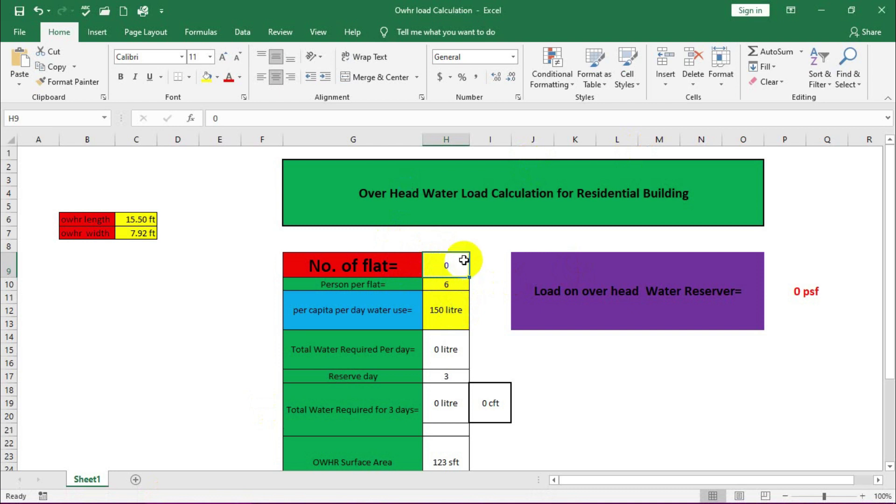
type("1")
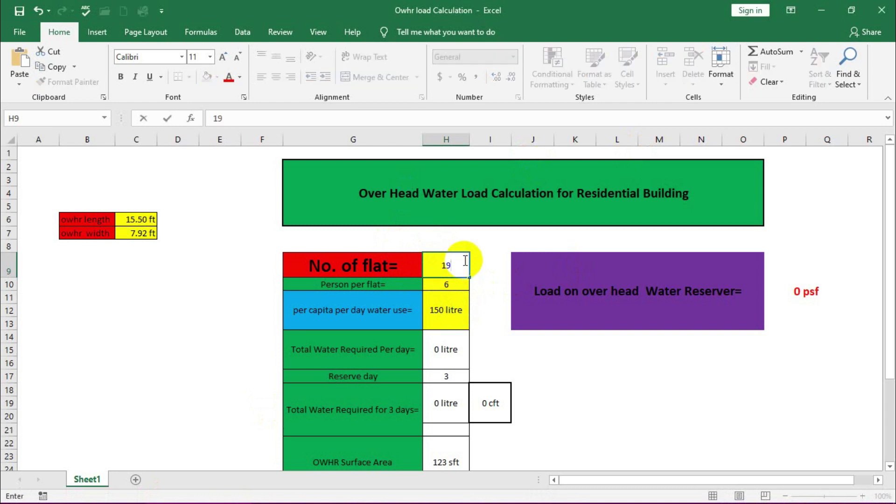
type("0")
key("Return")
scroll(464, 288, "down", 2)
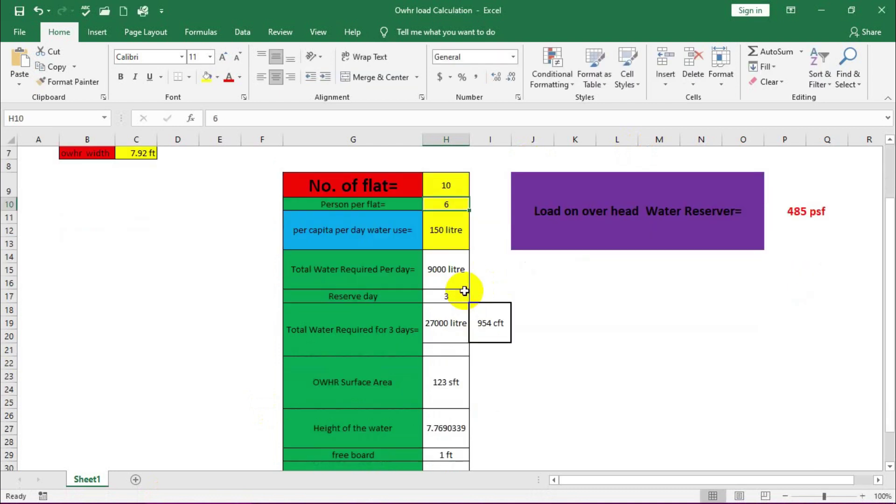
scroll(835, 212, "up", 1)
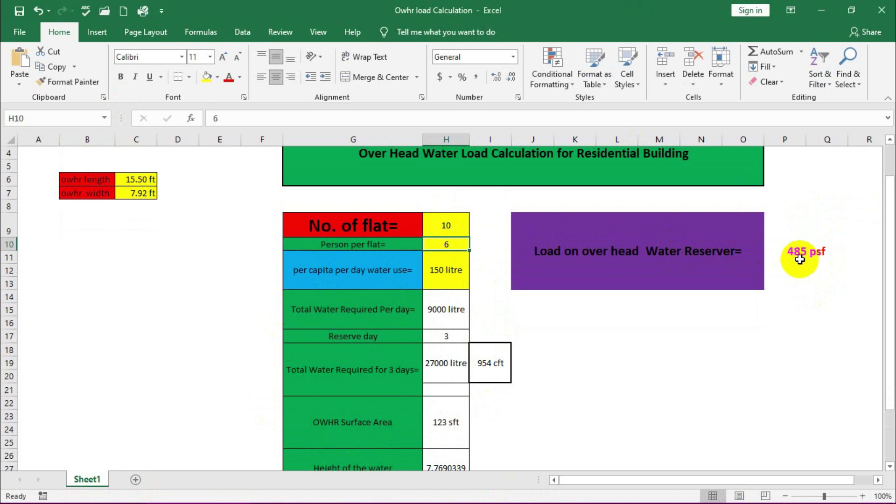
scroll(466, 387, "down", 5)
scroll(466, 366, "up", 6)
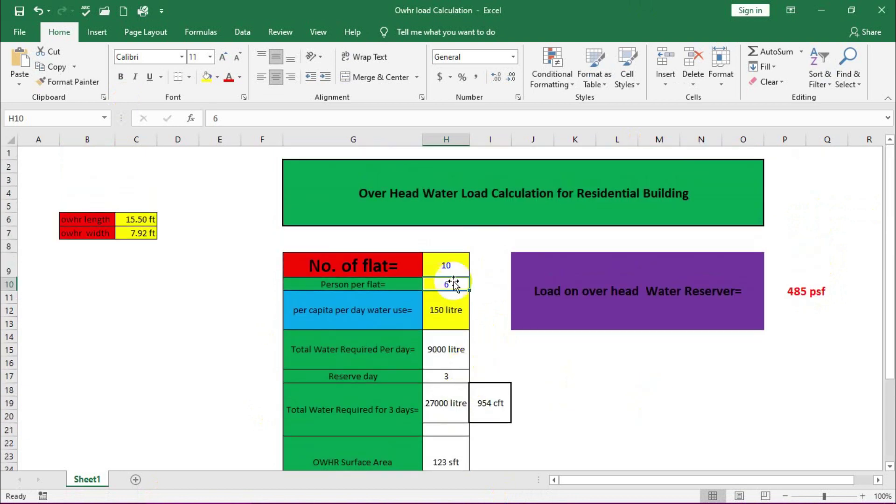
In ETABS, assign the stair top slab a uniform gravity shell load of 485 lb/ft² in load pattern Dead, replacing existing loads.
left_click(425, 493)
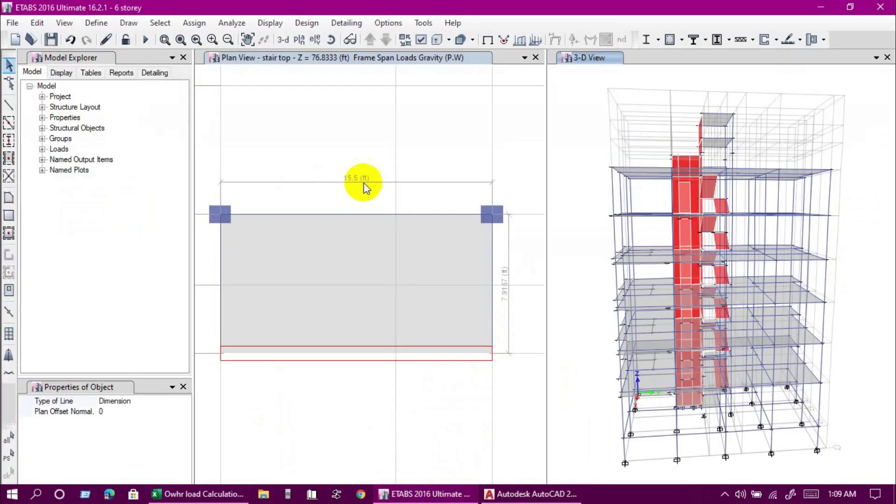
left_click(354, 230)
left_click(194, 23)
mouse_move(242, 162)
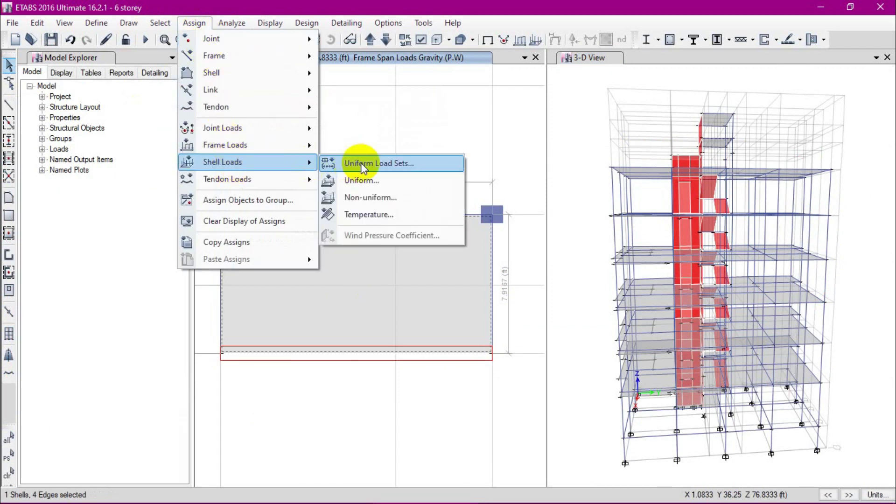
left_click(368, 176)
left_click(537, 206)
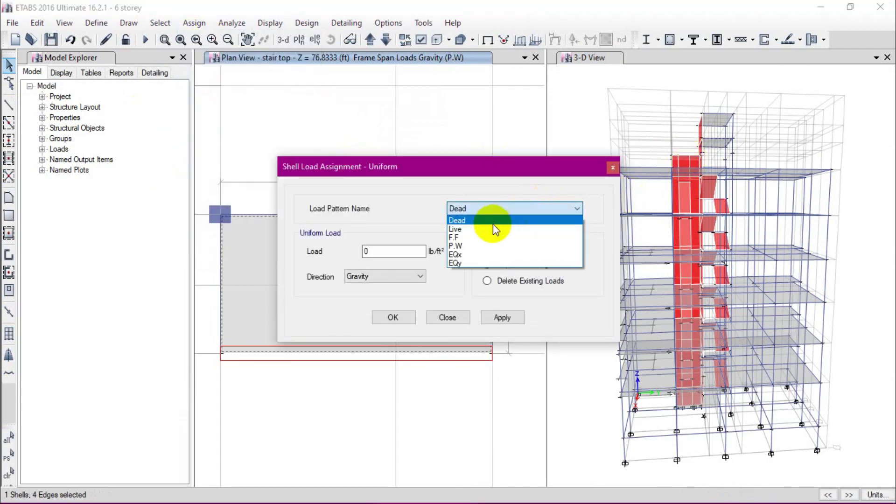
left_click(483, 218)
double_click(399, 252)
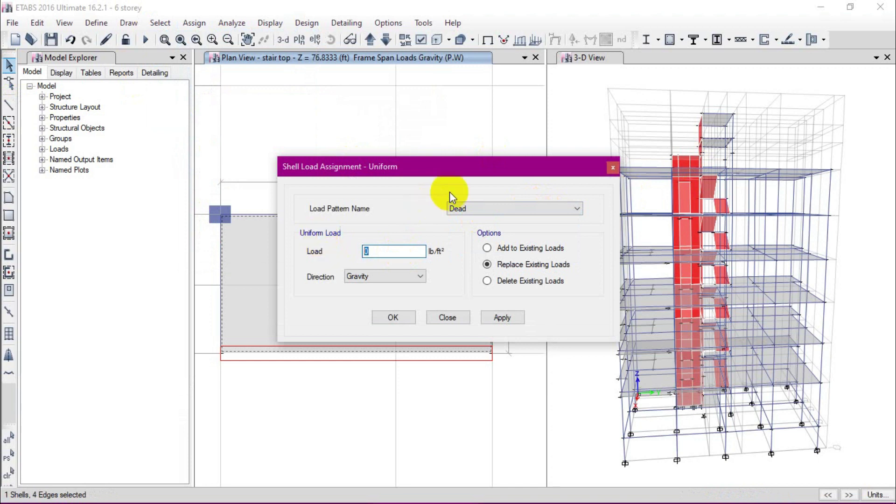
type("8")
key("BackSpace")
type("485")
left_click(485, 317)
left_click(383, 319)
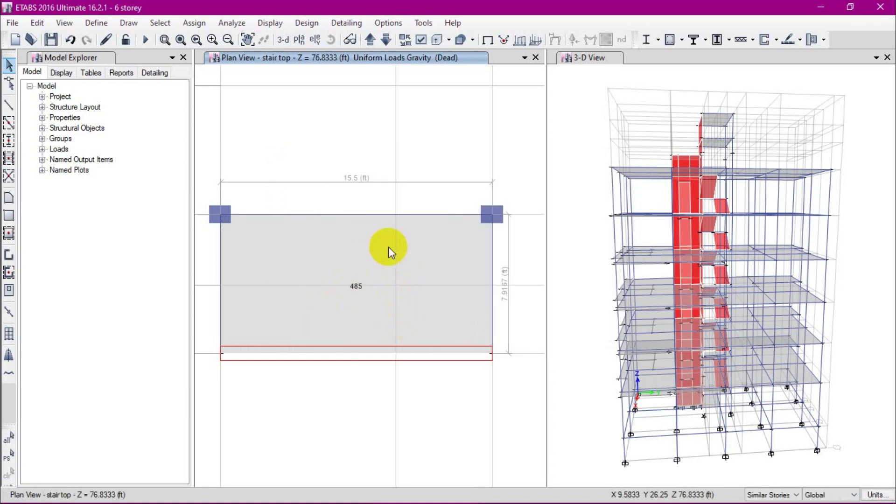
key("F4")
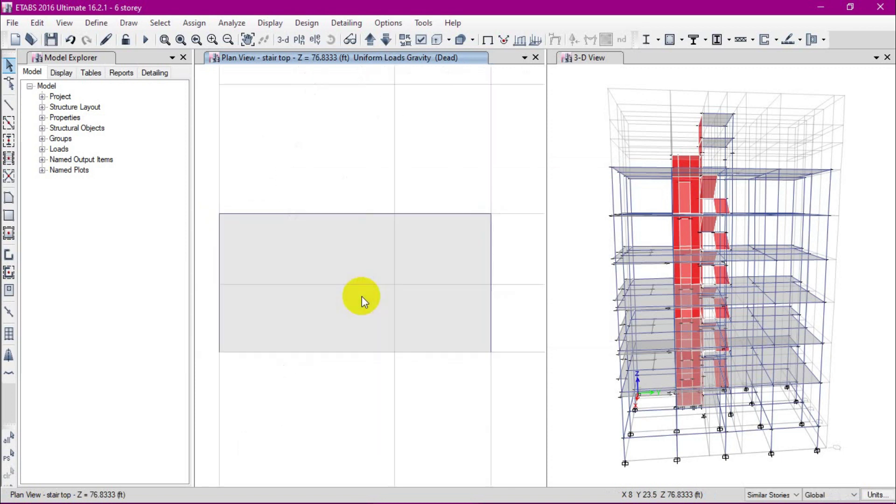